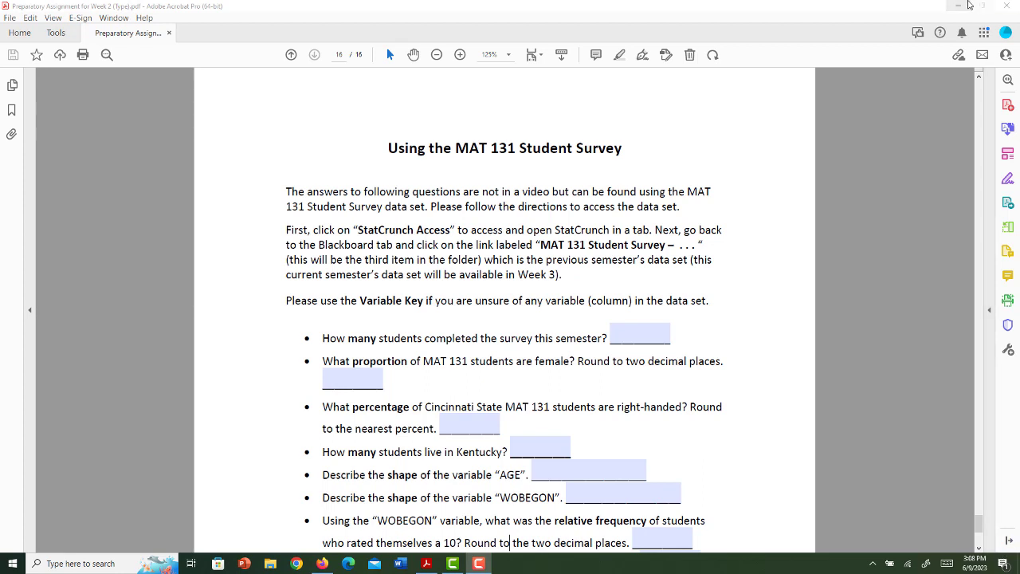
Step: Hide the Acrobat worksheet and scroll the StatCrunch survey data to its last row, 254 (ID 2825)
click(959, 8)
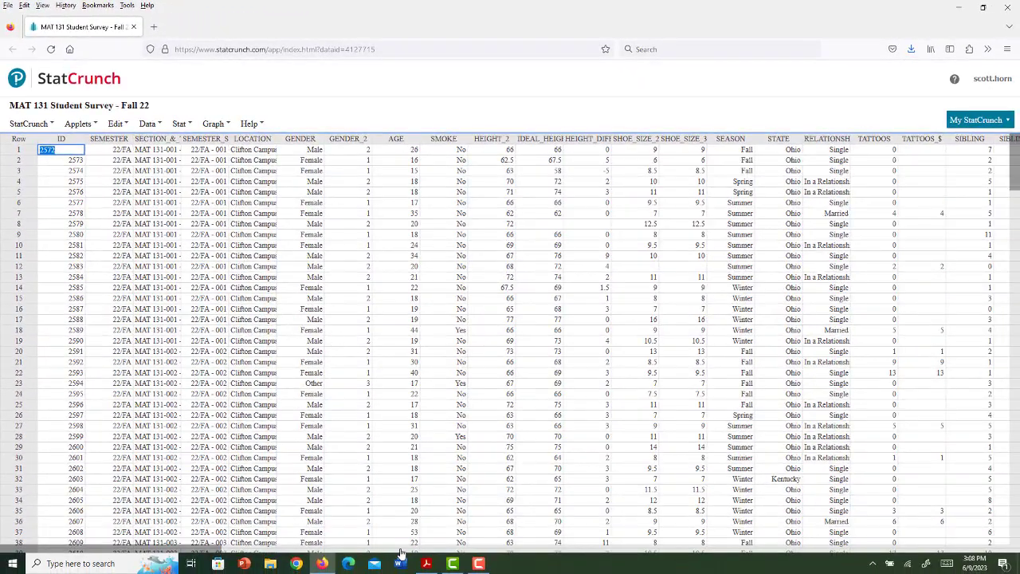
click(425, 564)
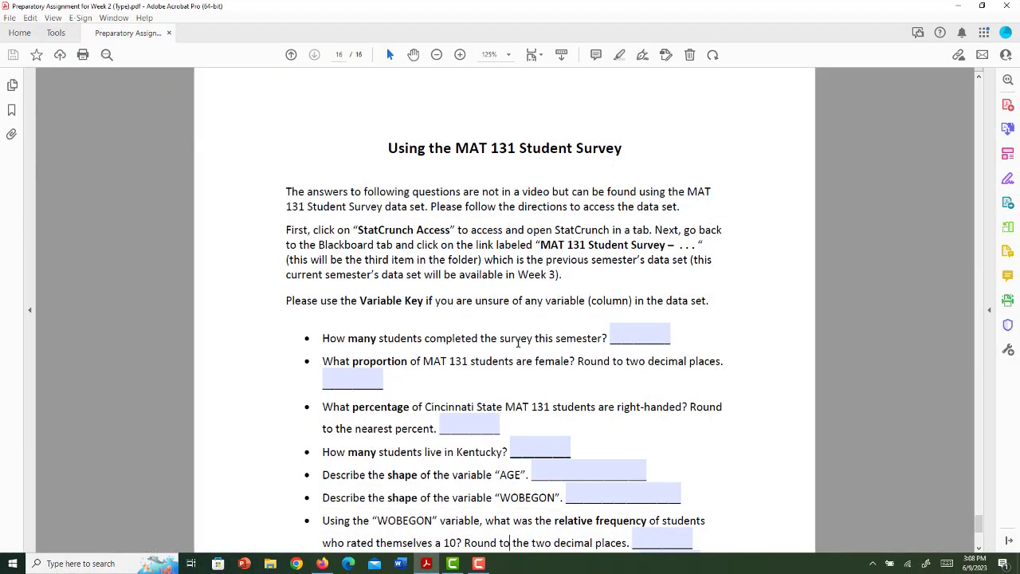
click(959, 6)
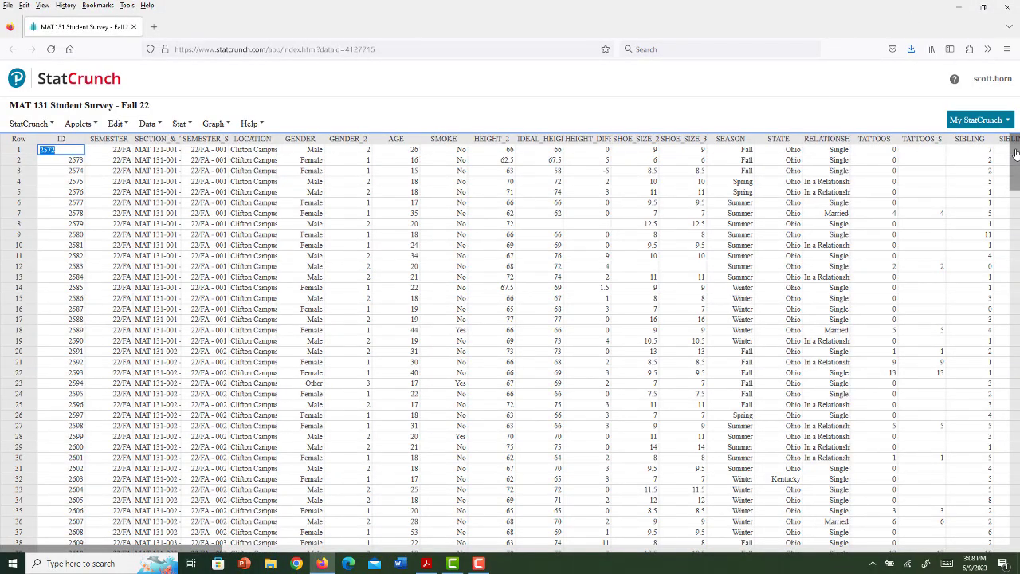
mouse_move(1016, 153)
mouse_down()
mouse_move(1006, 299)
mouse_move(1013, 498)
mouse_up()
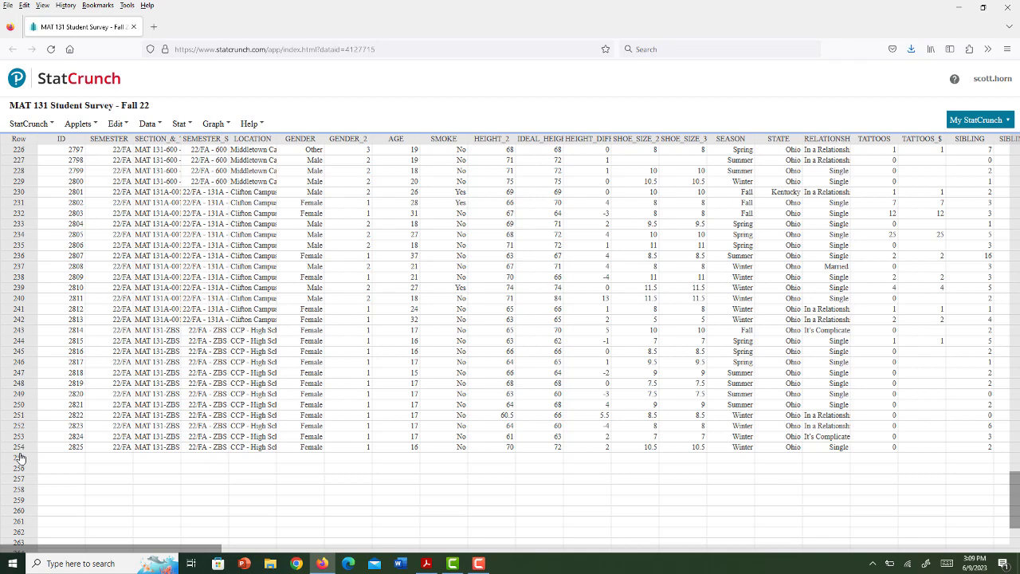
Step: Enter 254 on the worksheet as the number of students who completed the survey
click(426, 563)
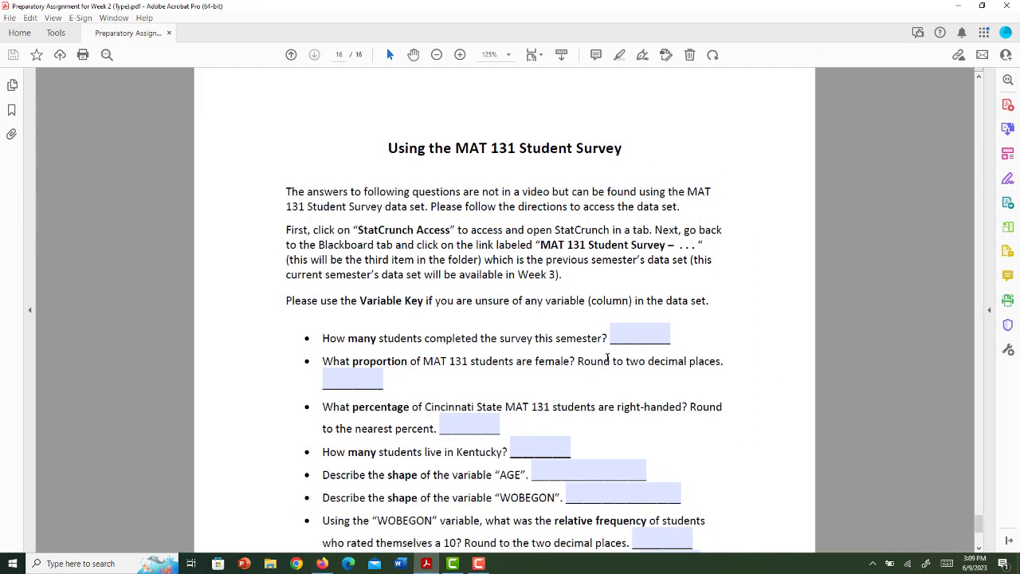
click(629, 338)
text(254)
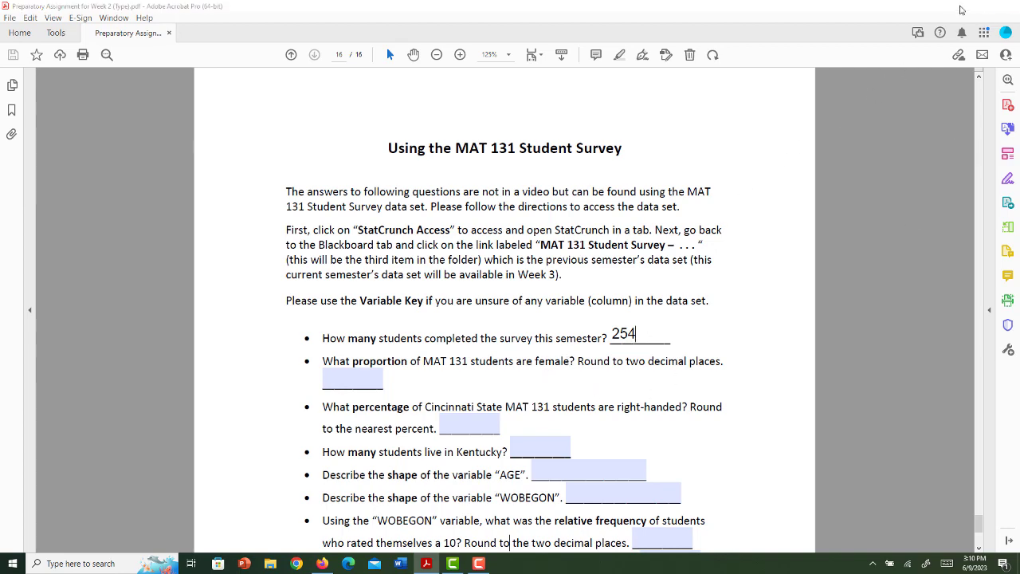
click(960, 8)
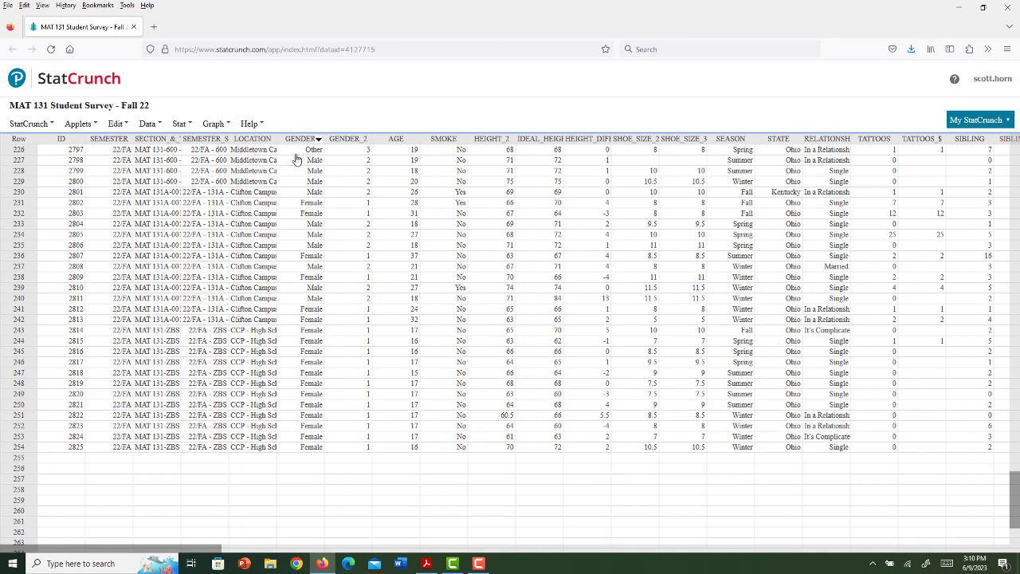
Step: Compute a GENDER frequency table showing 153 females, relative frequency 0.6024
click(179, 124)
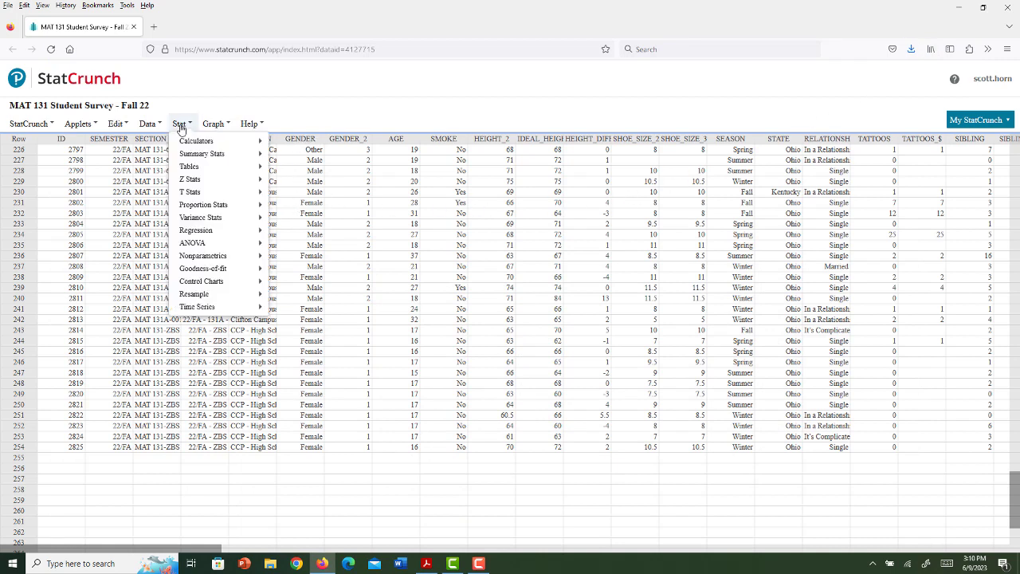
mouse_move(209, 166)
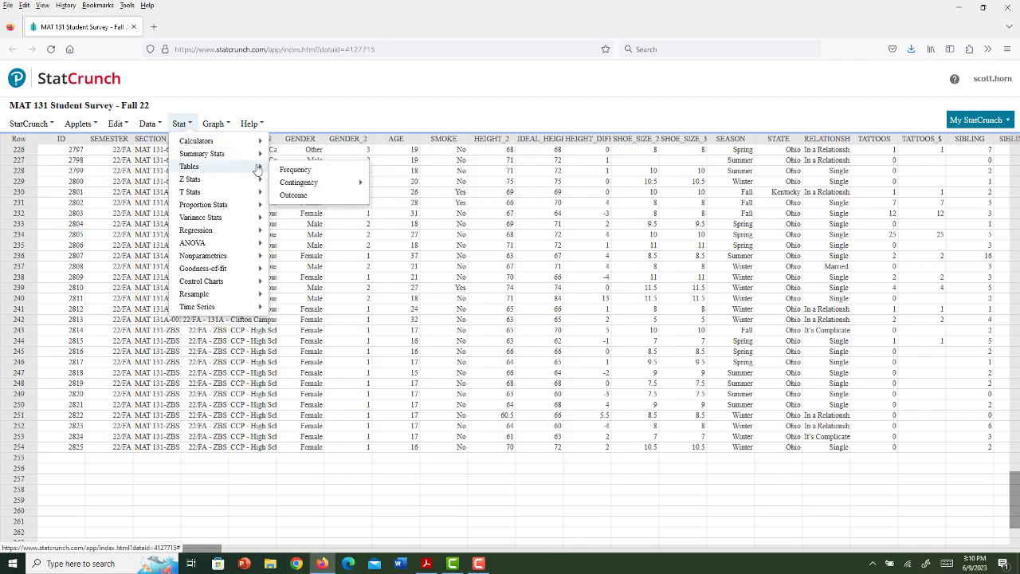
click(288, 170)
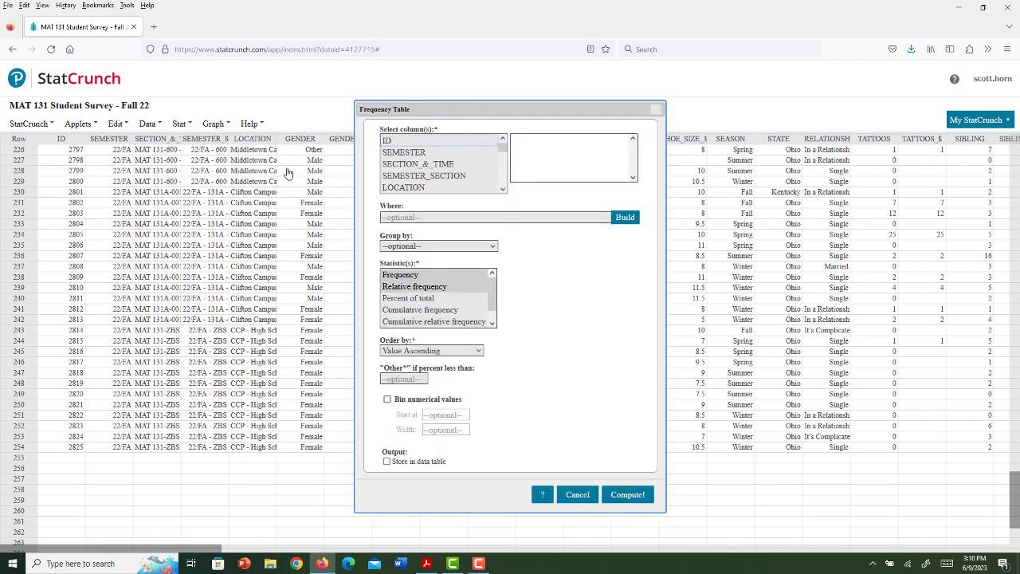
click(503, 189)
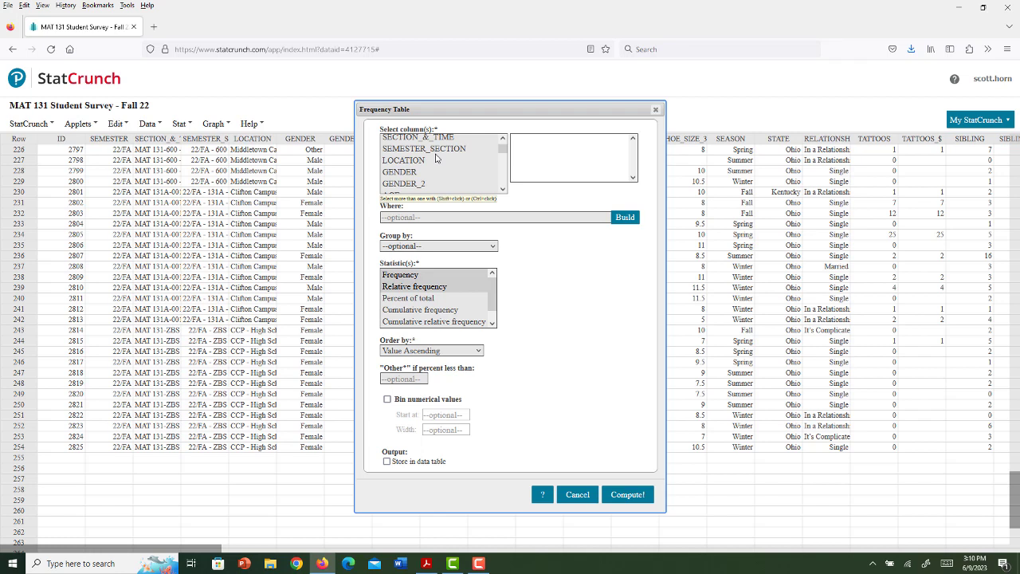
click(413, 177)
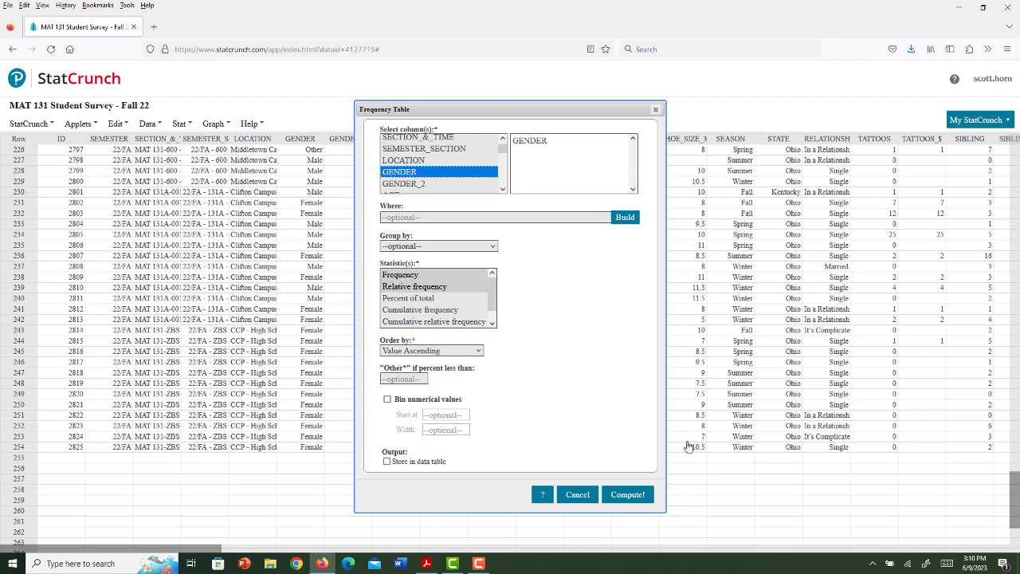
click(628, 494)
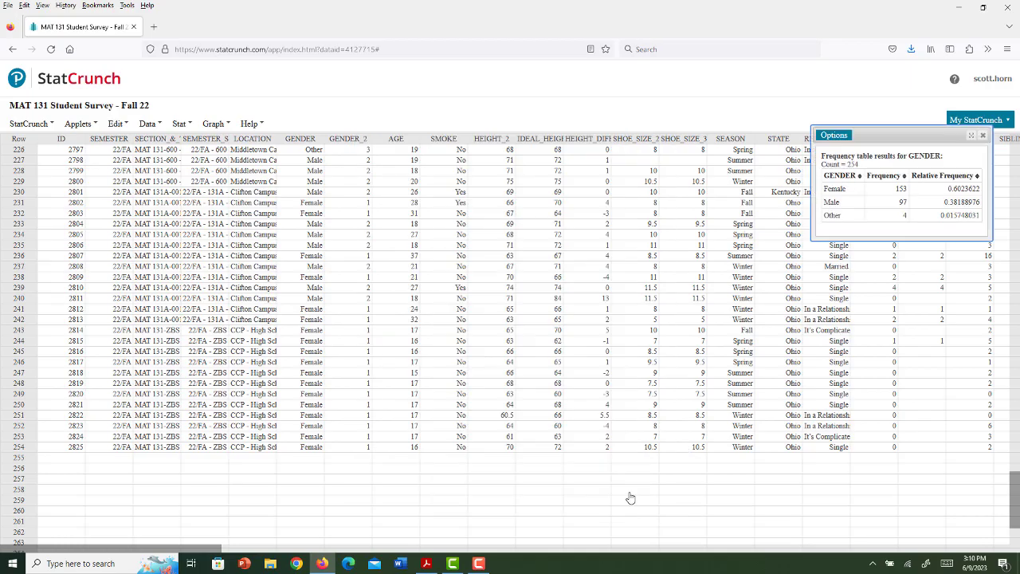
drag(869, 136, 493, 98)
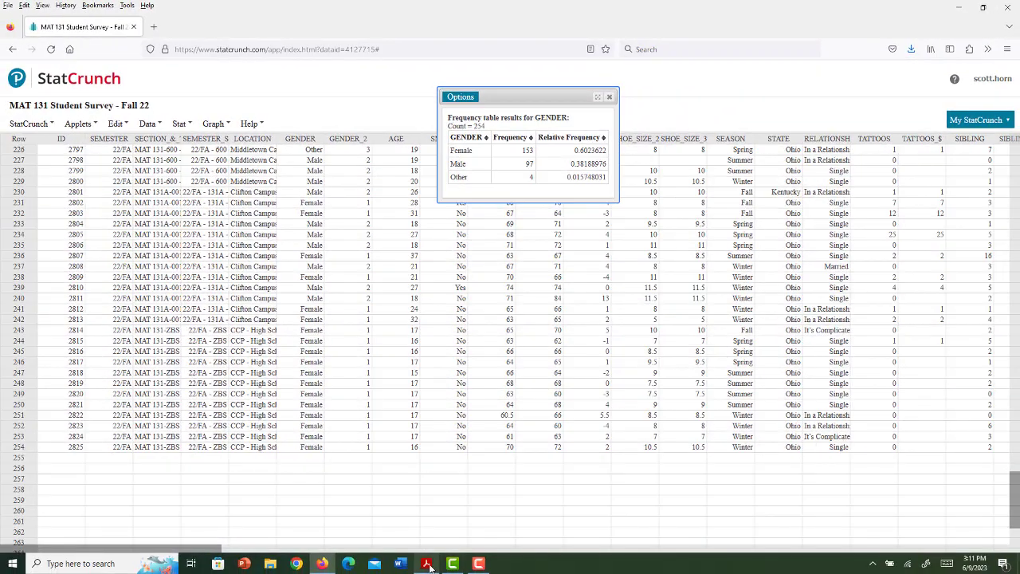
click(429, 564)
Step: Enter 0.60 as the female proportion and highlight 'percentage' in the next question
click(369, 380)
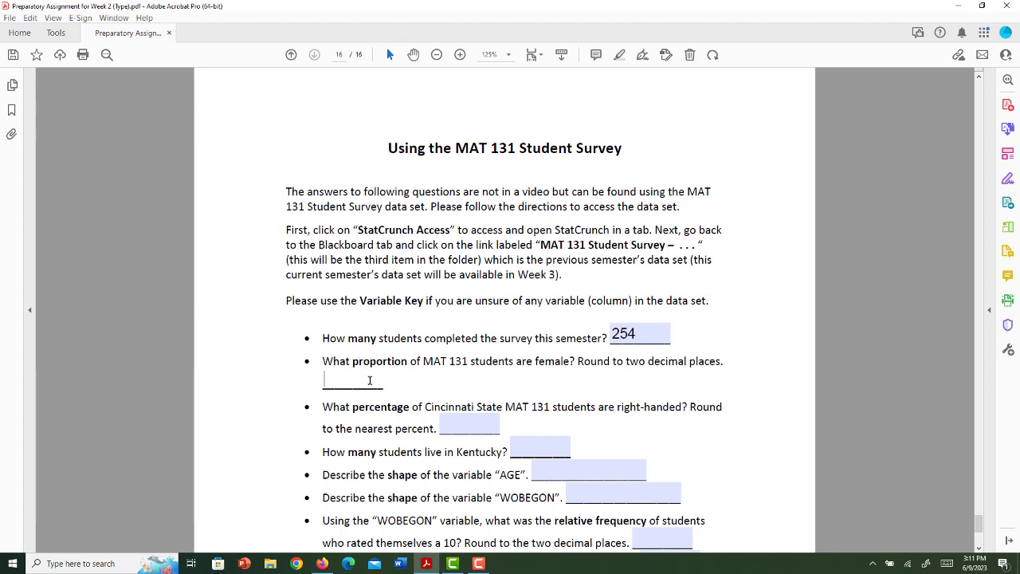
text(0.60)
drag(353, 407, 409, 408)
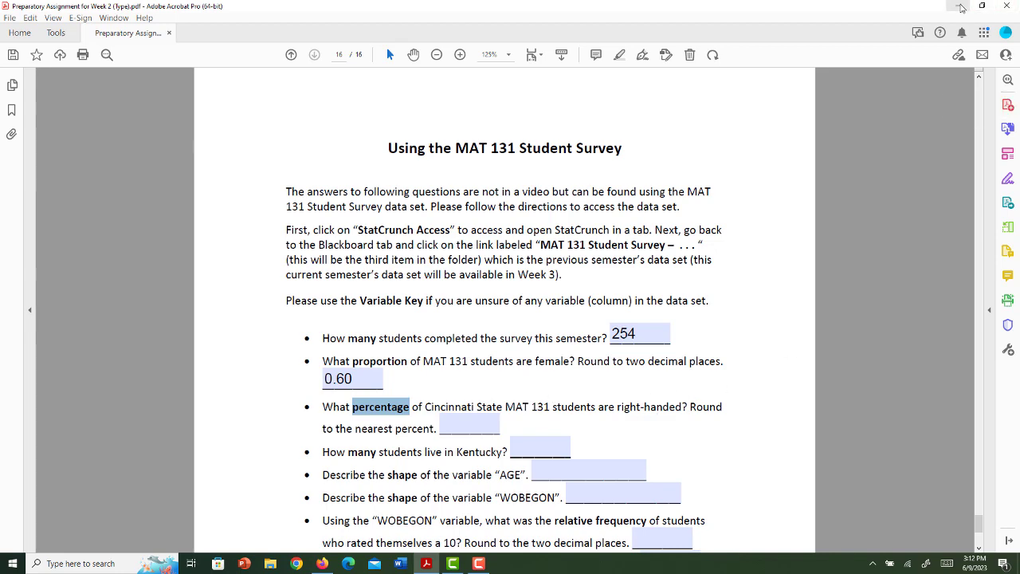
Step: Close the GENDER frequency results and scroll the data table to the right
click(961, 6)
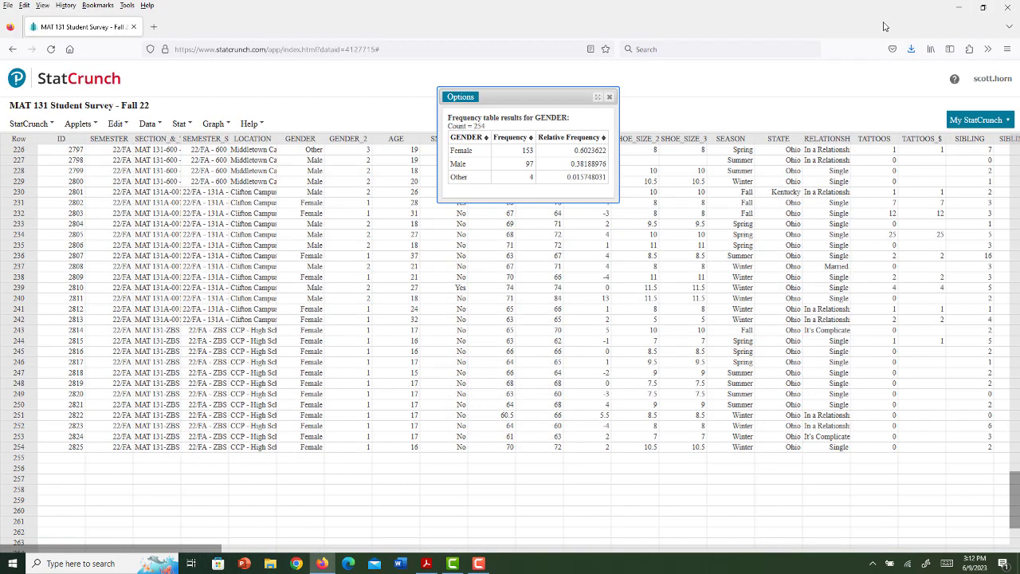
click(610, 98)
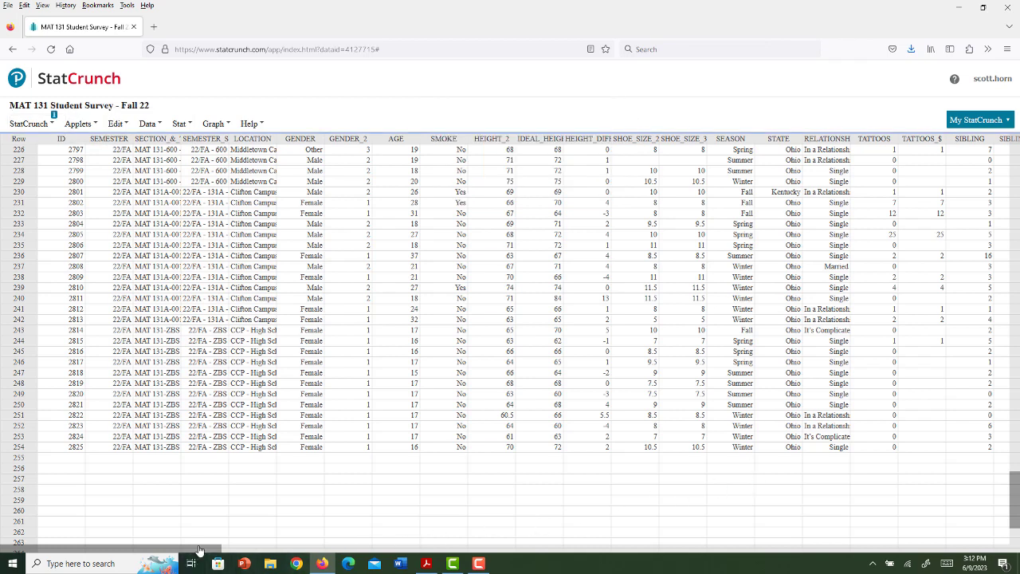
drag(199, 550, 406, 546)
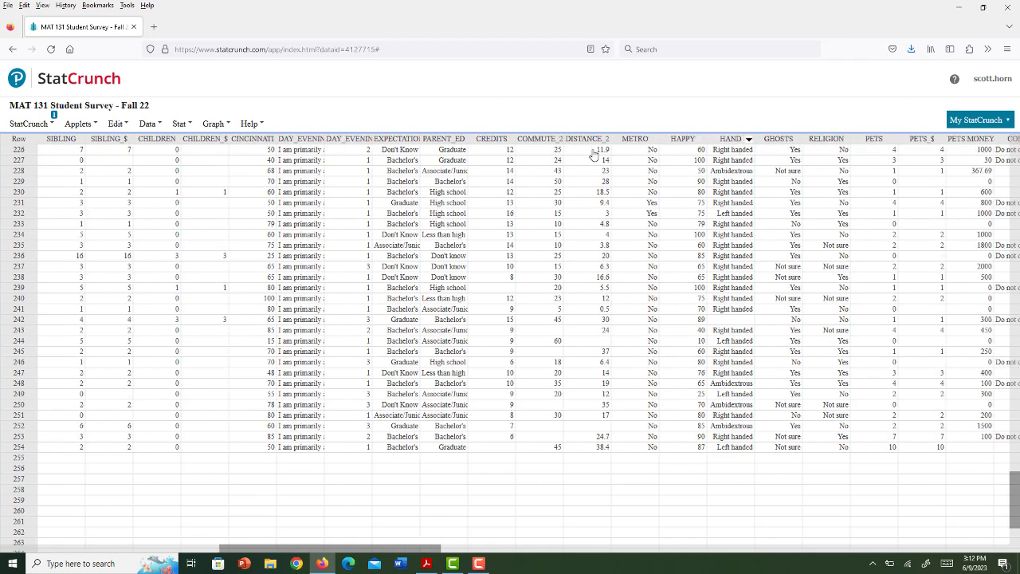
Step: Compute a HAND frequency table showing 223 of 253 students right-handed (0.8814)
click(183, 125)
mouse_move(189, 166)
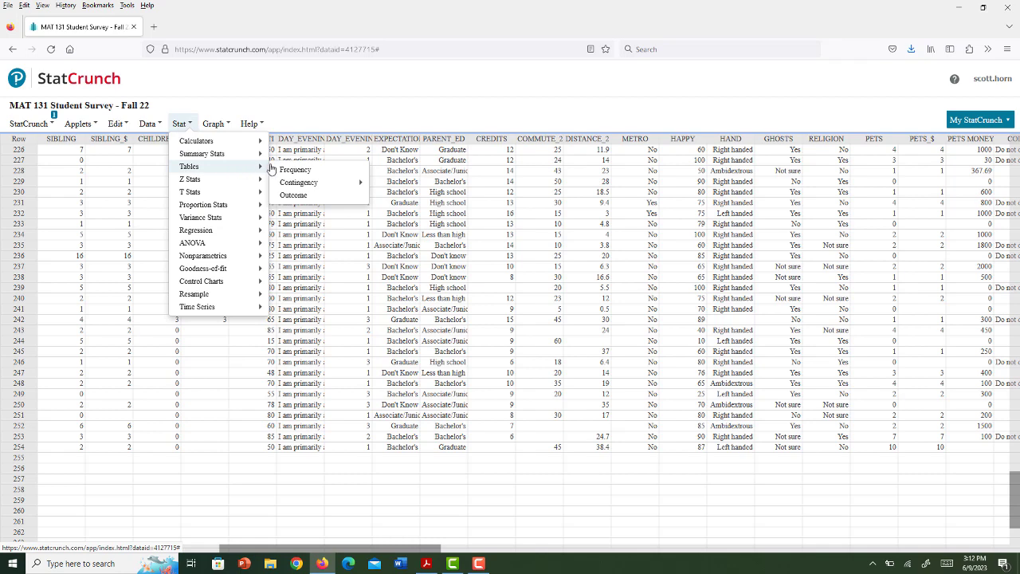
click(294, 170)
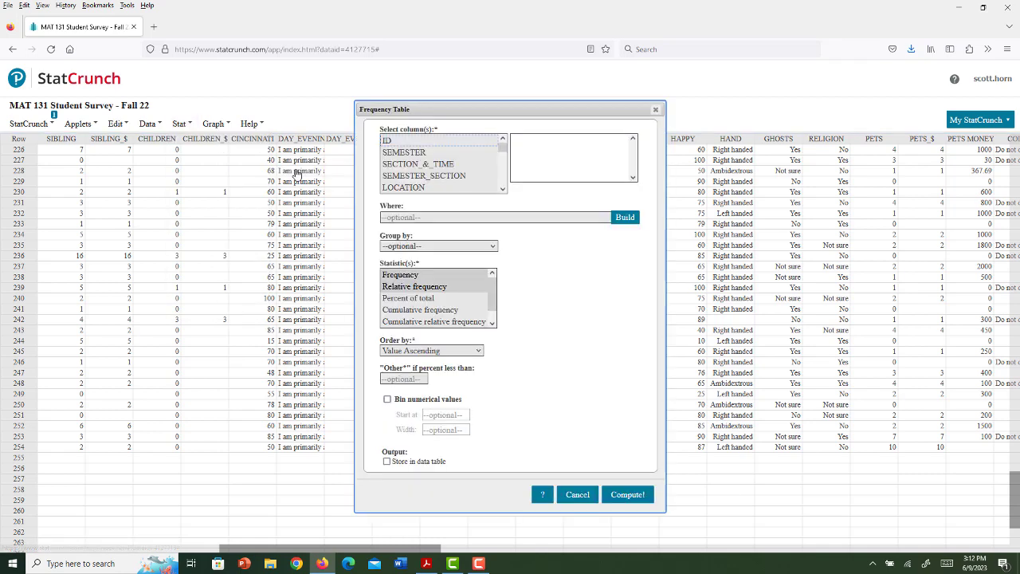
click(502, 190)
click(502, 189)
click(502, 190)
click(502, 190)
click(502, 189)
click(502, 189)
click(502, 190)
click(395, 174)
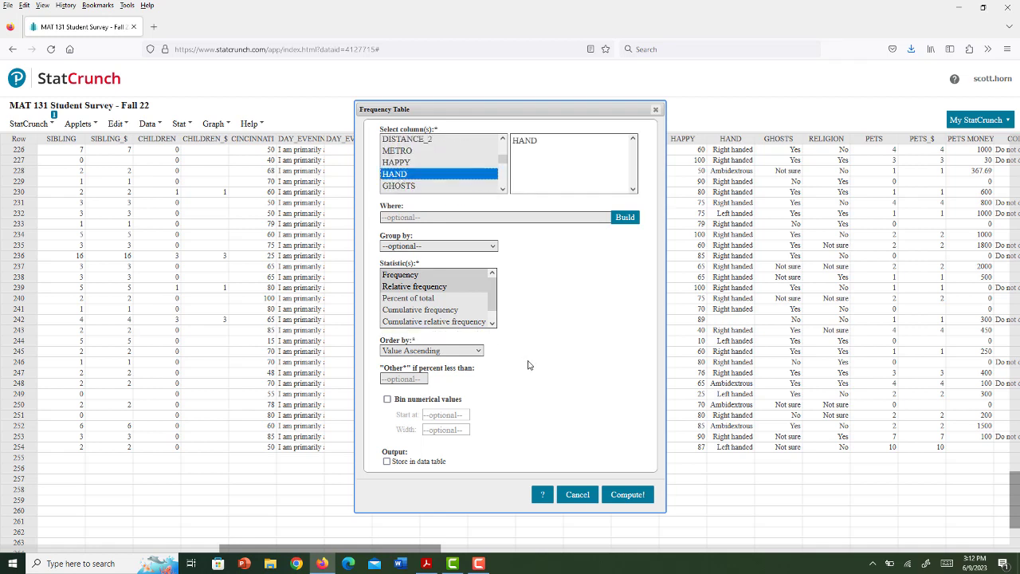
click(628, 495)
drag(876, 142, 512, 101)
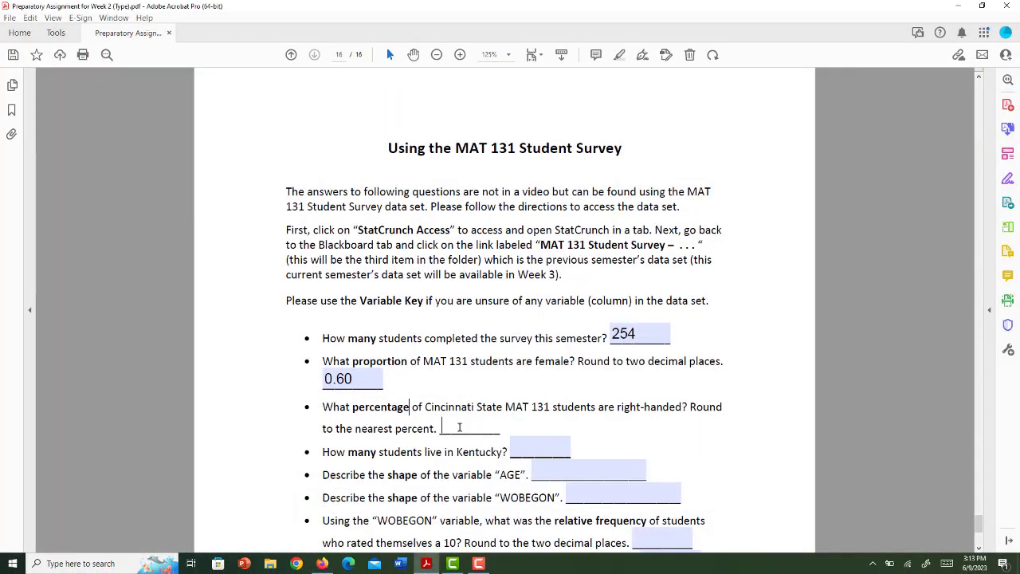
Step: Enter 88% as the right-handed percentage and return to the survey data
text(88)
text(%)
scroll(494, 379, down, 5)
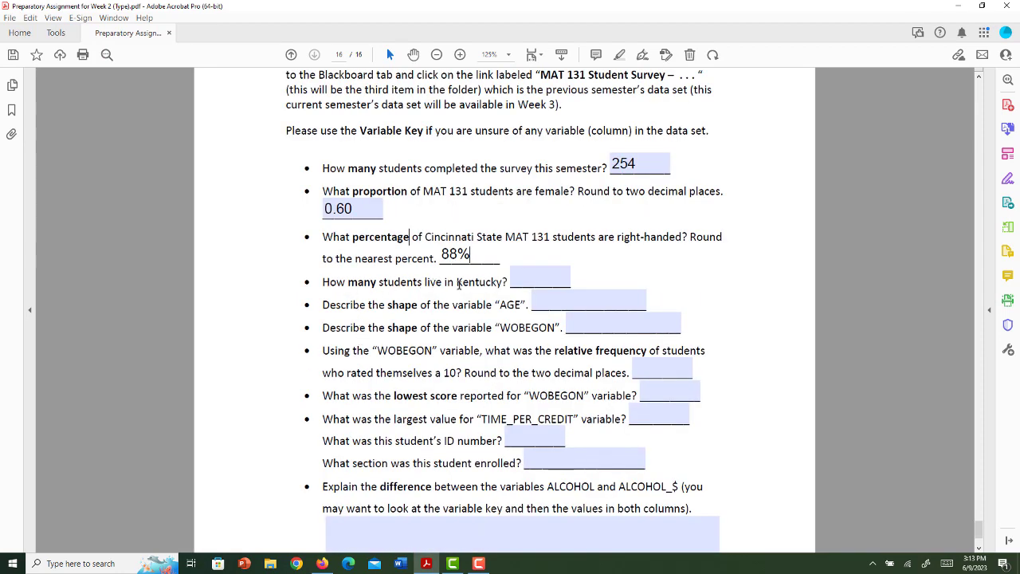
key(alt+Tab)
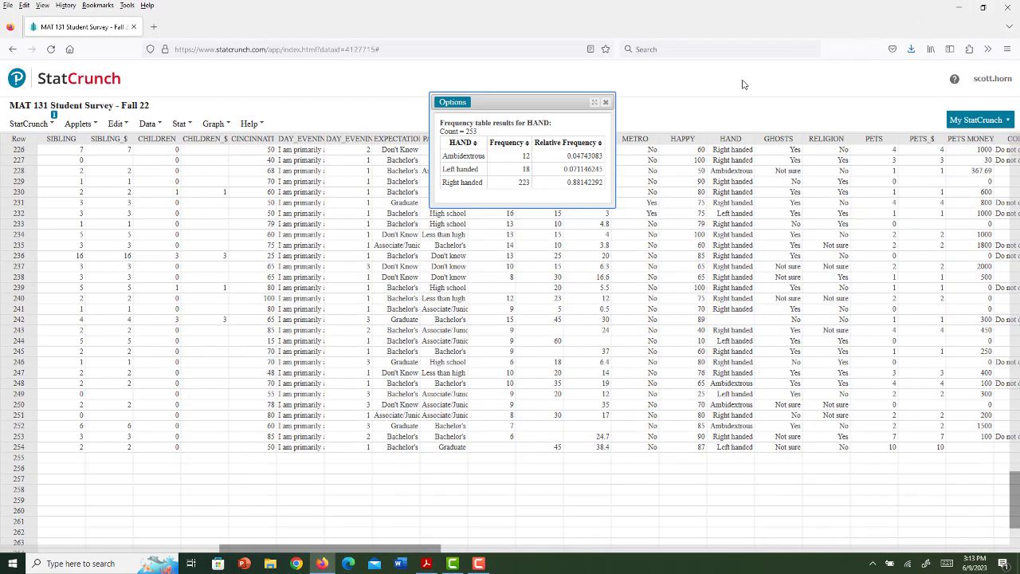
Step: Change the frequency table from HAND to STATE, showing Kentucky at 10 of 254
click(456, 103)
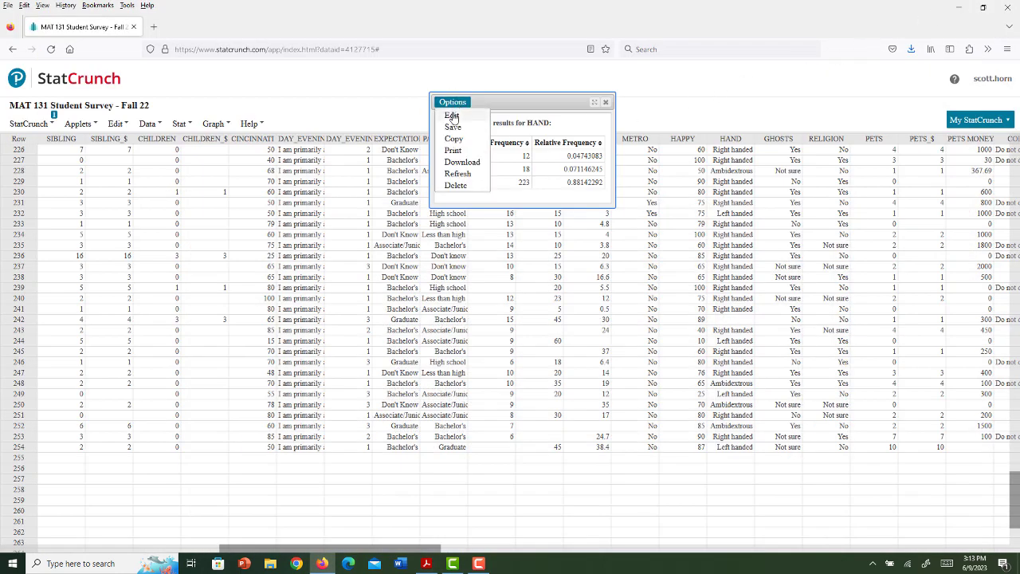
click(452, 116)
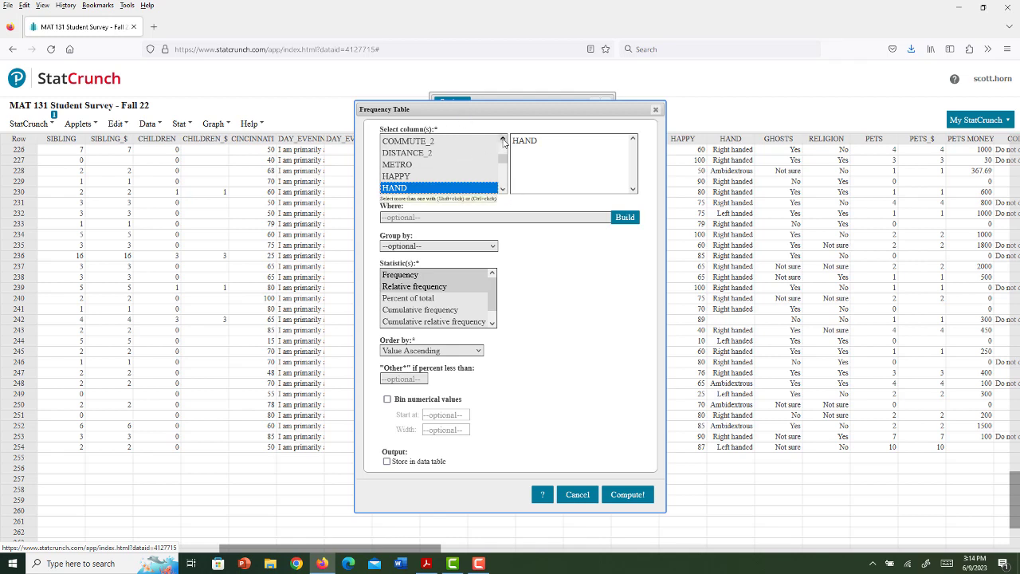
click(503, 189)
click(503, 190)
click(502, 141)
click(502, 140)
click(502, 141)
click(502, 140)
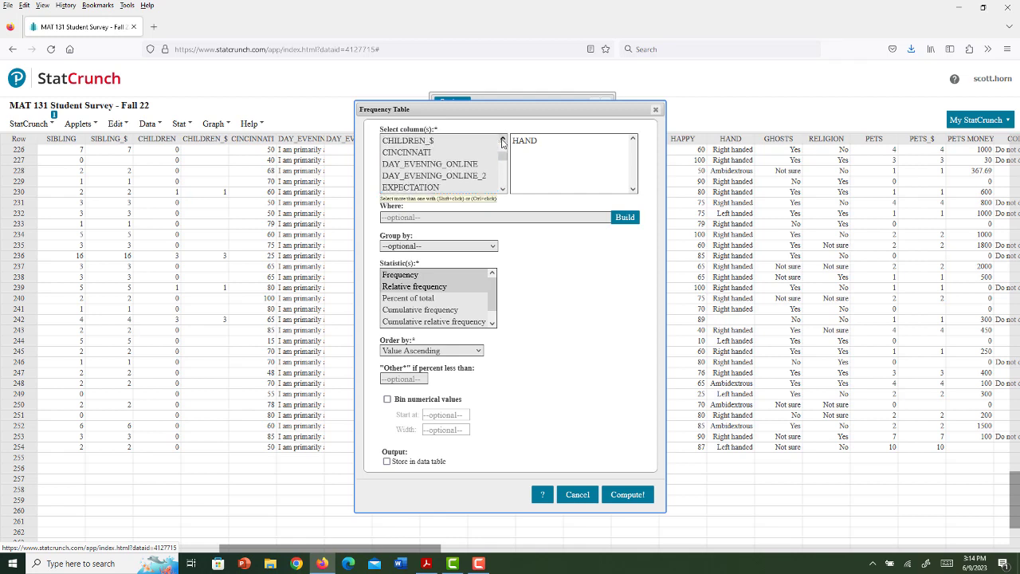
click(502, 141)
click(502, 140)
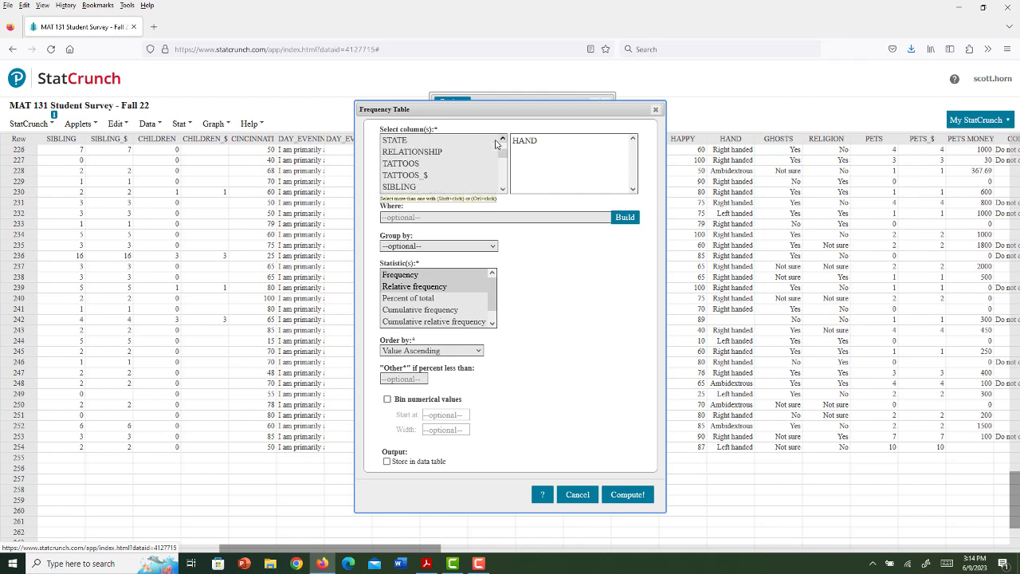
click(400, 141)
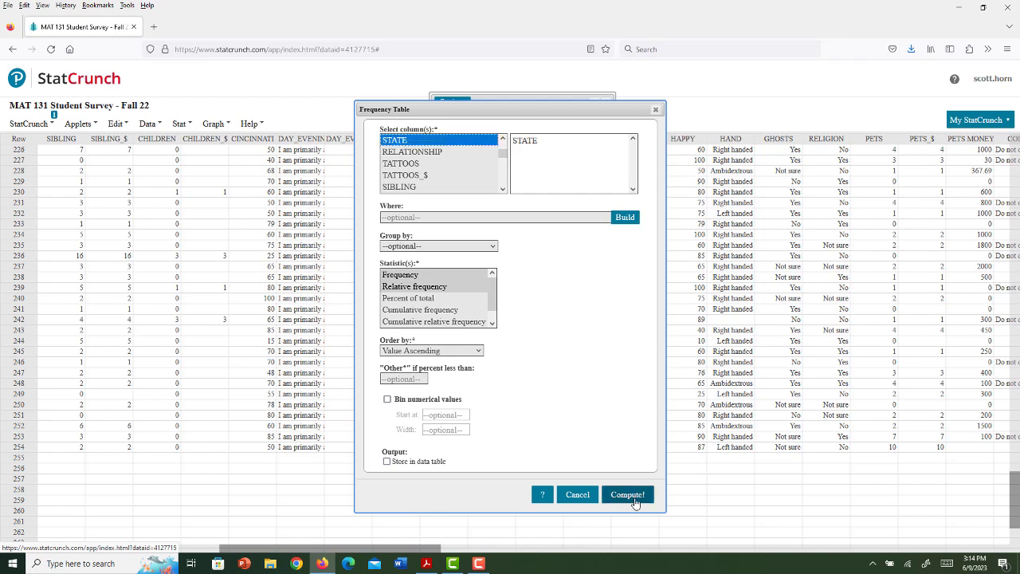
click(638, 497)
text(10)
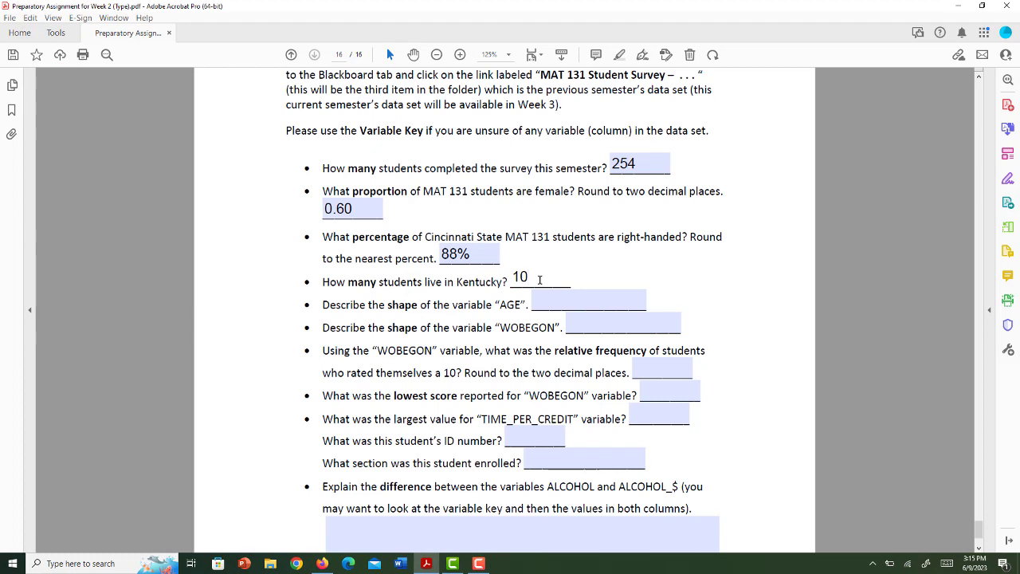
Step: Select the AGE distribution-shape answer field on the worksheet
click(543, 296)
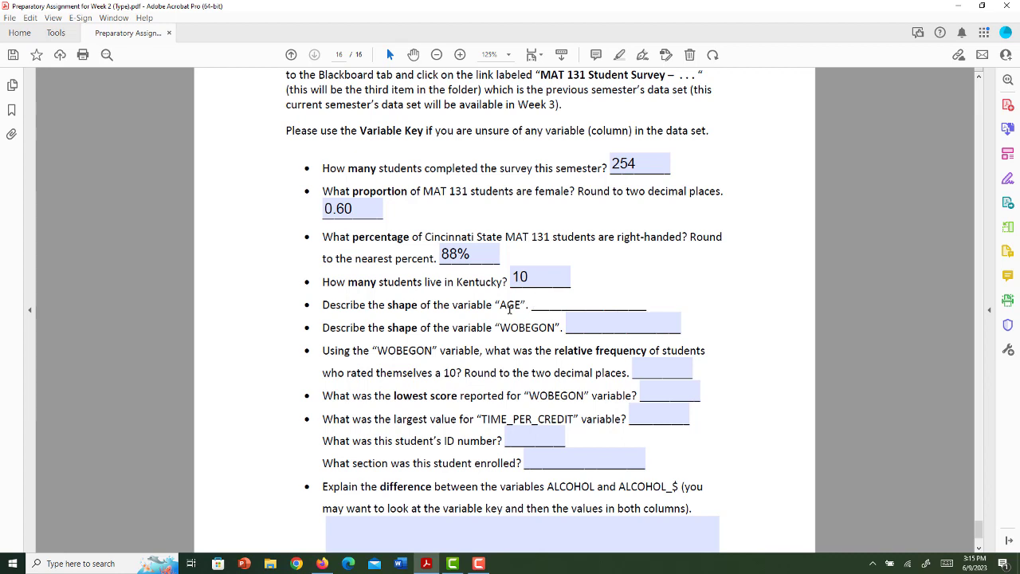
Step: Close the STATE results and draw a frequency-type histogram of AGE
click(961, 7)
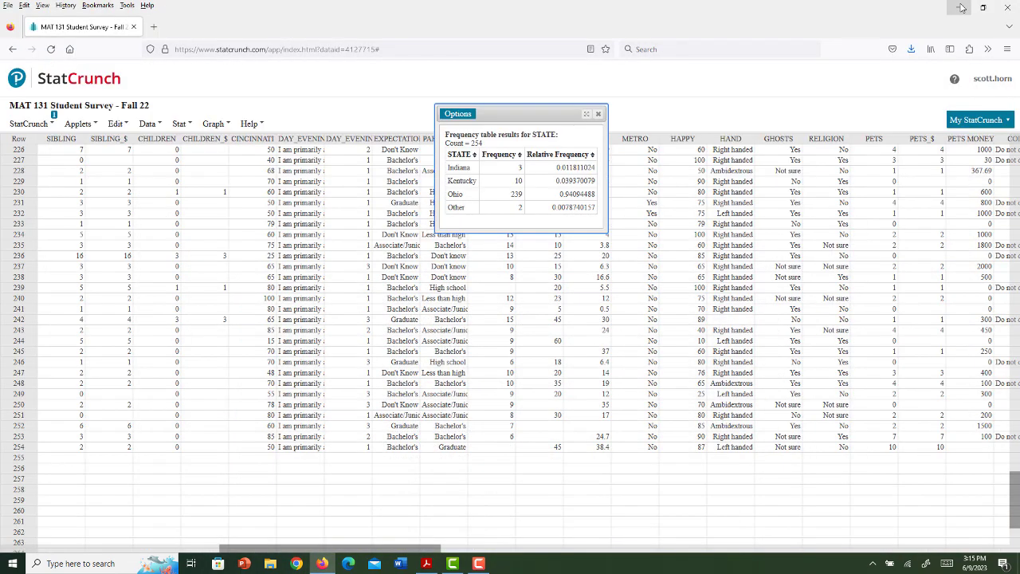
click(599, 117)
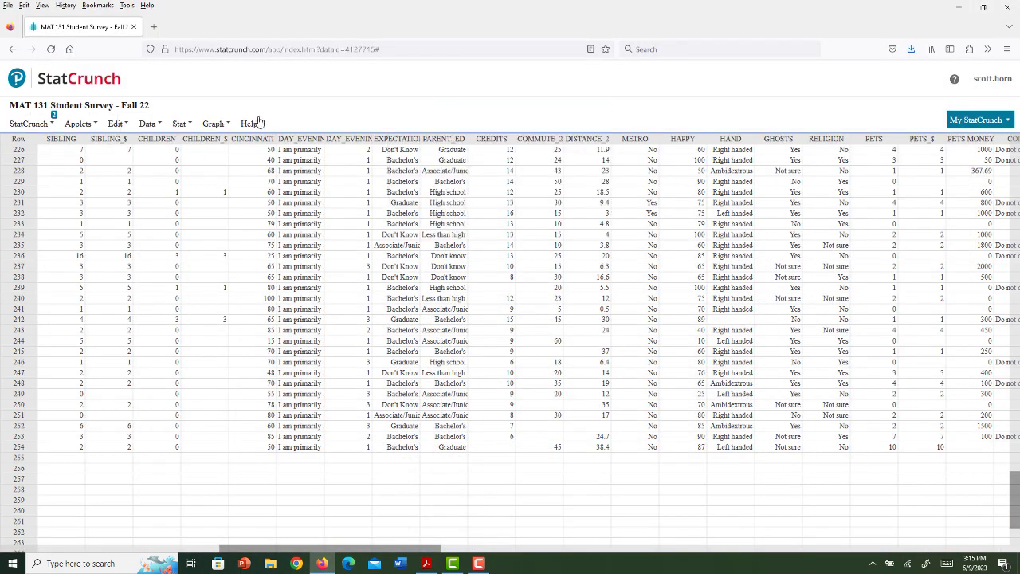
click(217, 123)
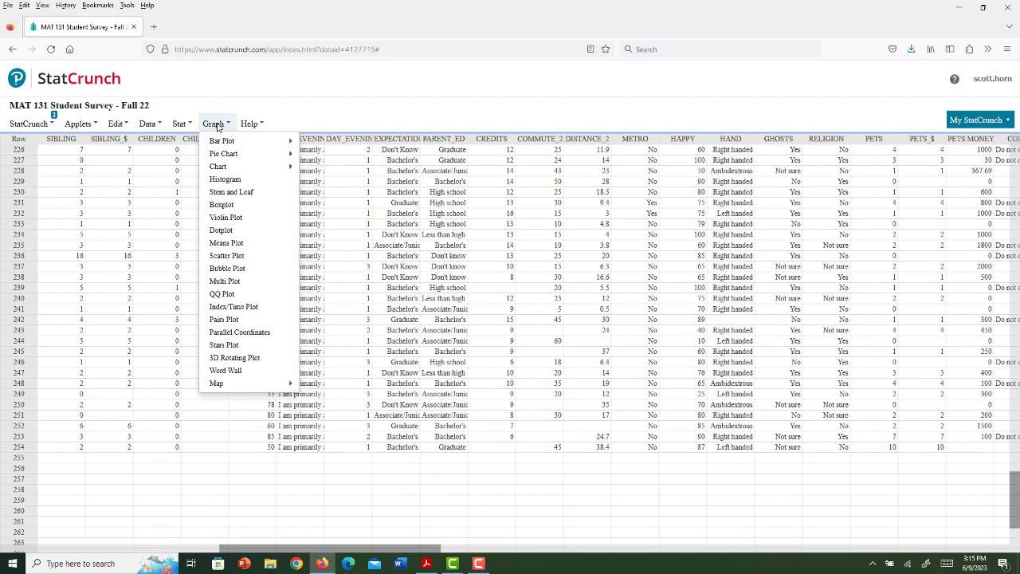
click(216, 181)
click(390, 132)
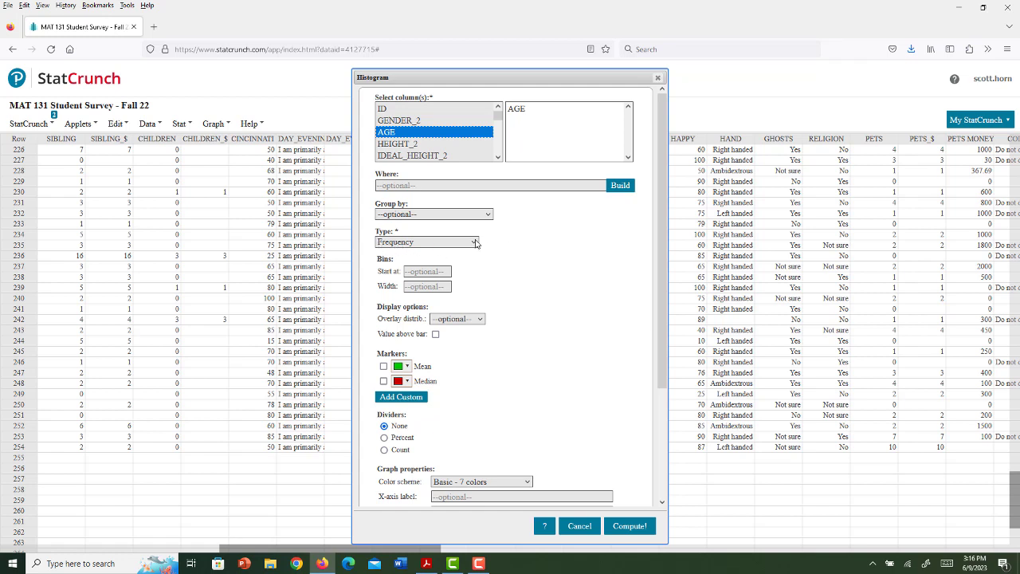
click(476, 244)
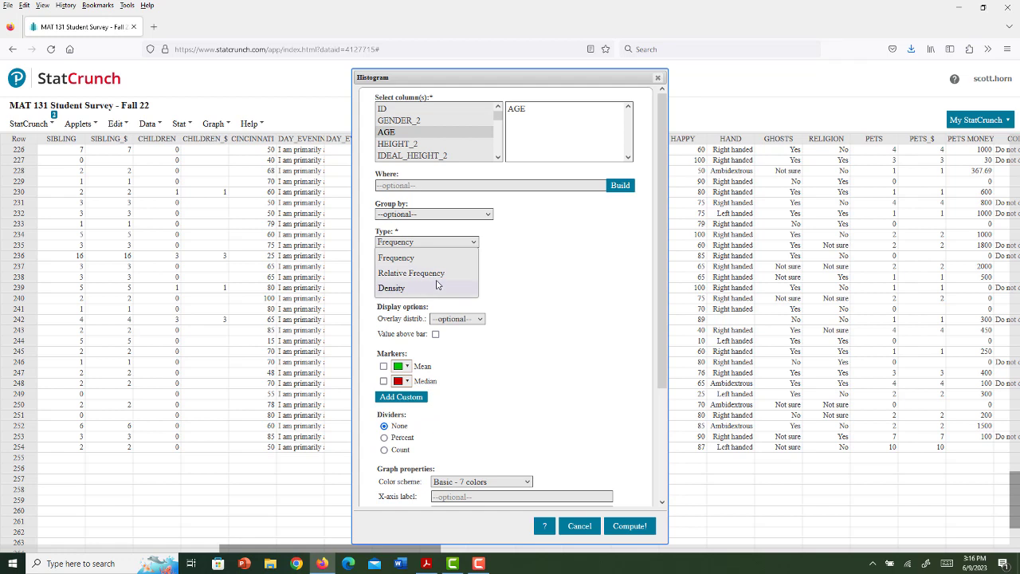
click(474, 243)
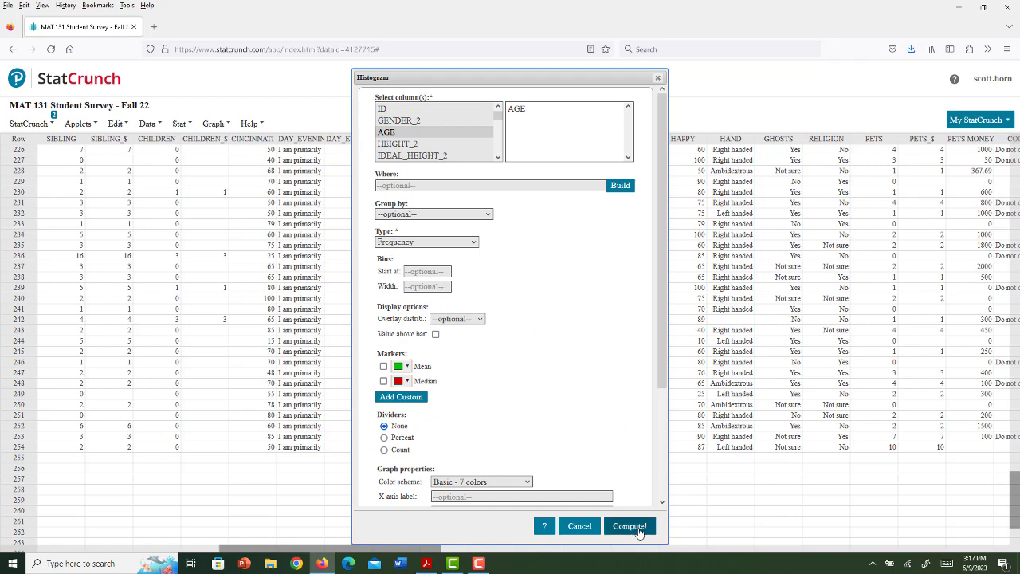
click(629, 527)
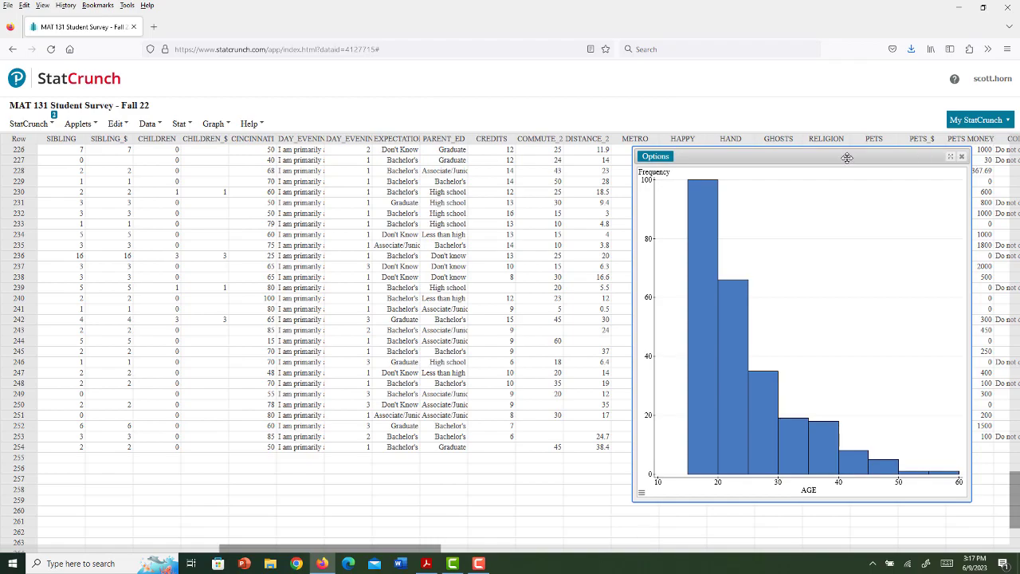
Step: Drag the AGE histogram window left over the centre of the data table
drag(847, 157, 748, 129)
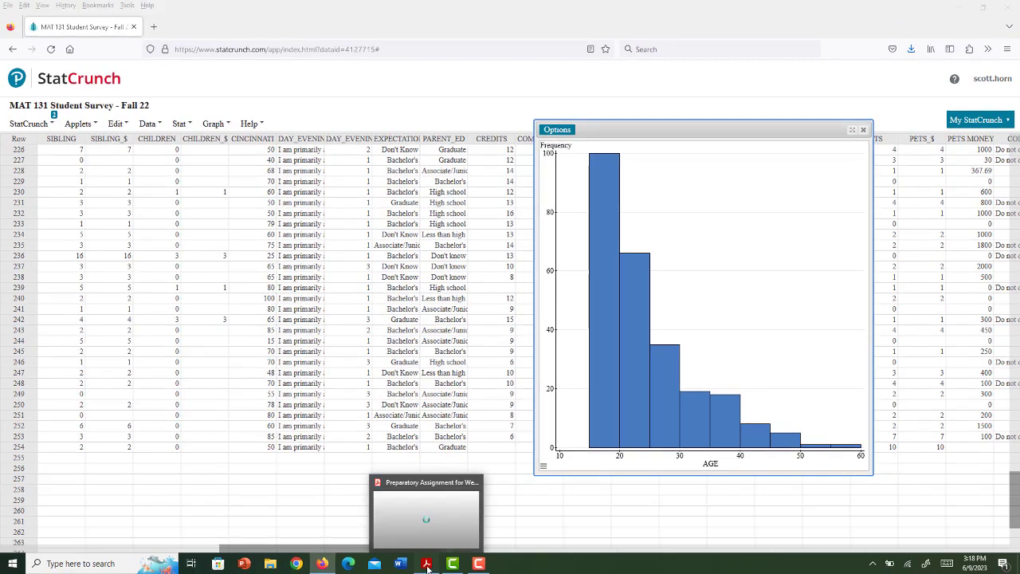
Step: Answer the worksheet's AGE shape question with 'Skewed Right', then hide Acrobat
click(427, 563)
text(Skewed Right)
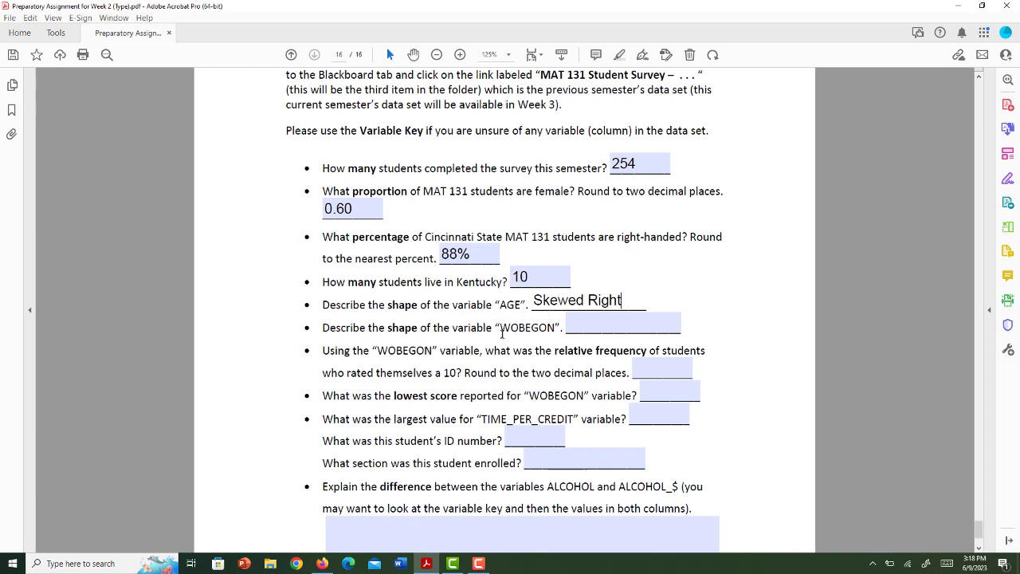
click(957, 6)
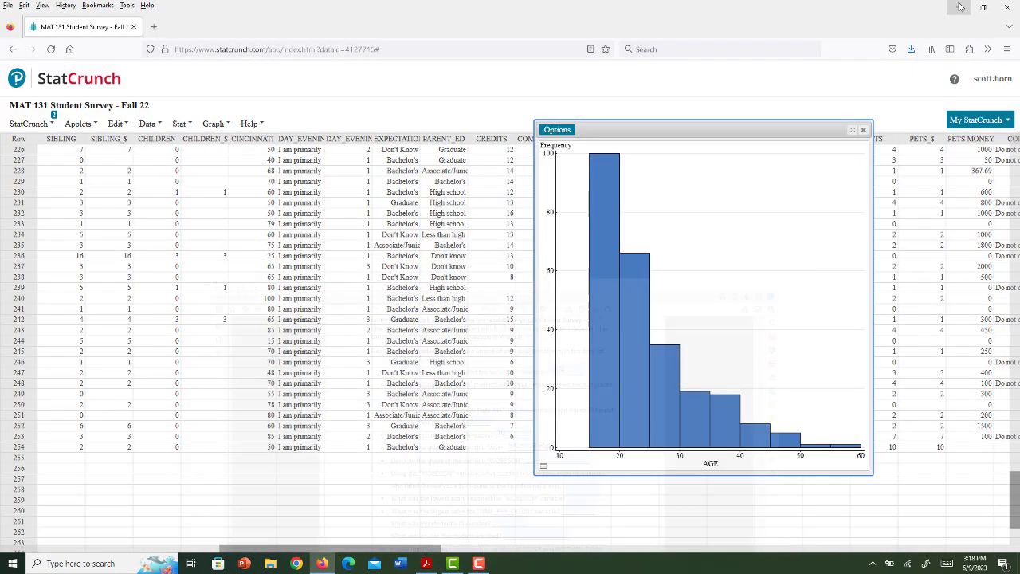
Step: Edit the histogram's settings to graph the WOBEGON column in place of AGE
click(560, 132)
click(559, 143)
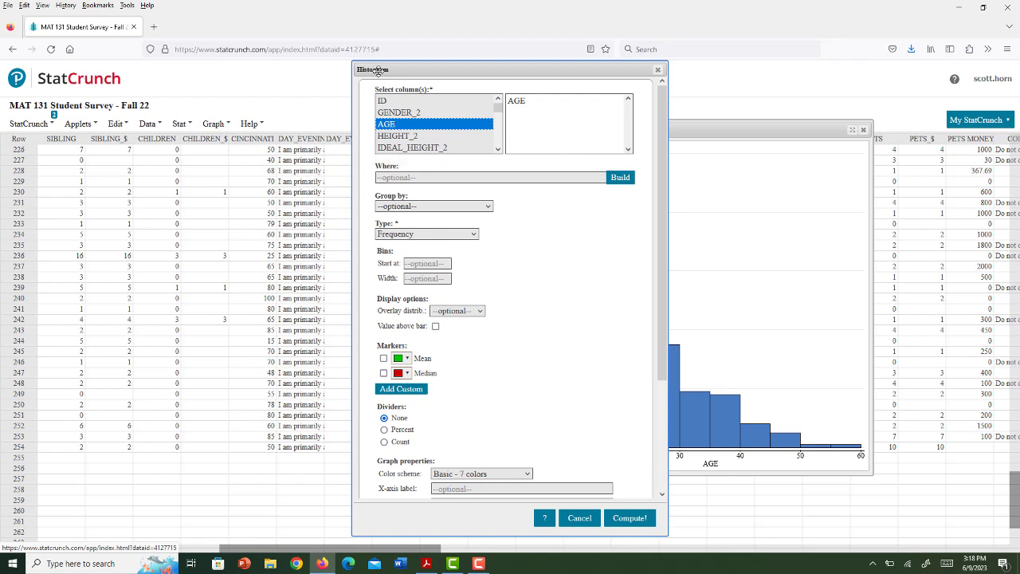
drag(498, 107, 505, 150)
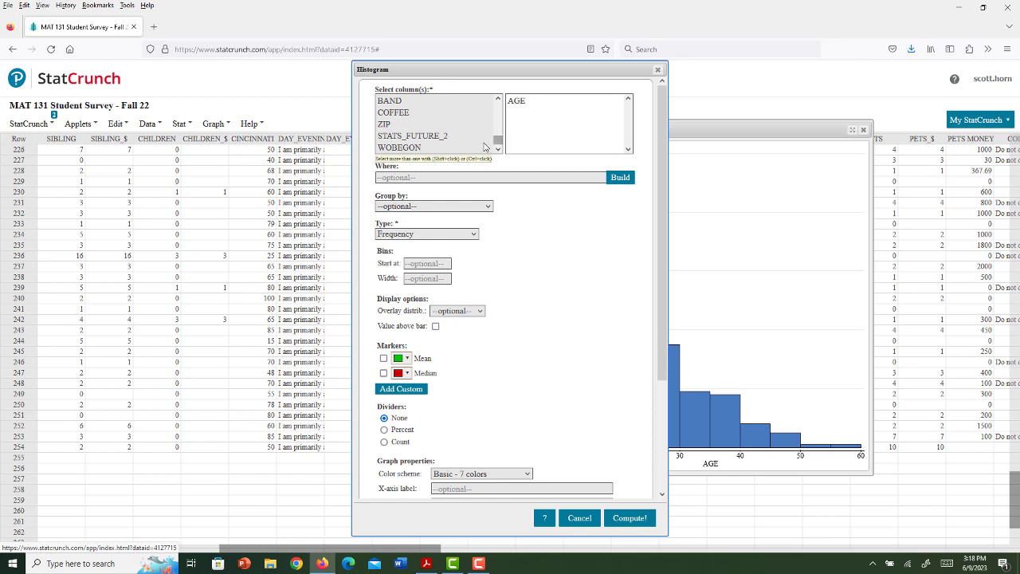
click(401, 148)
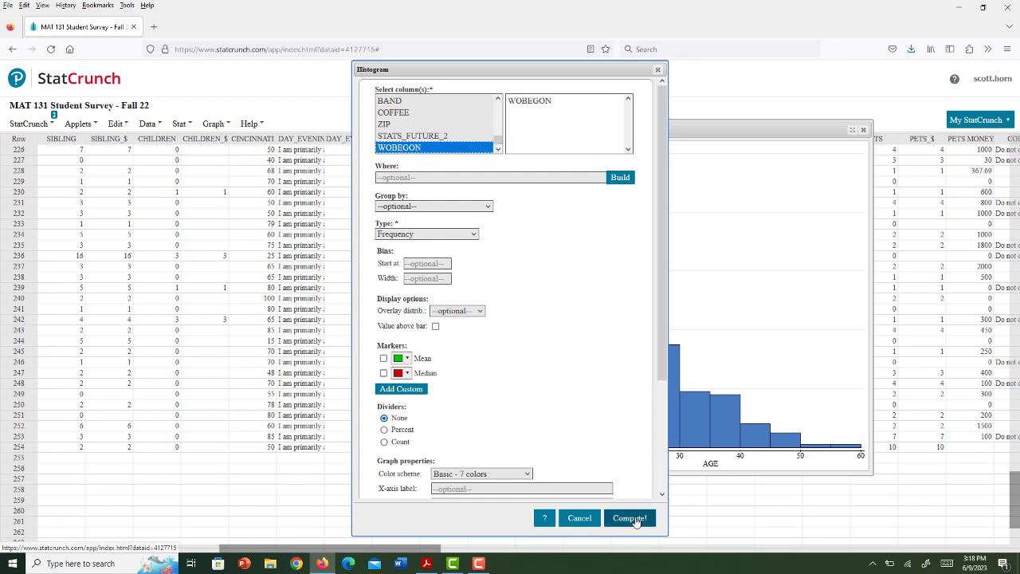
click(629, 518)
Step: Move the WOBEGON histogram window to the centre of the screen
drag(908, 151, 791, 113)
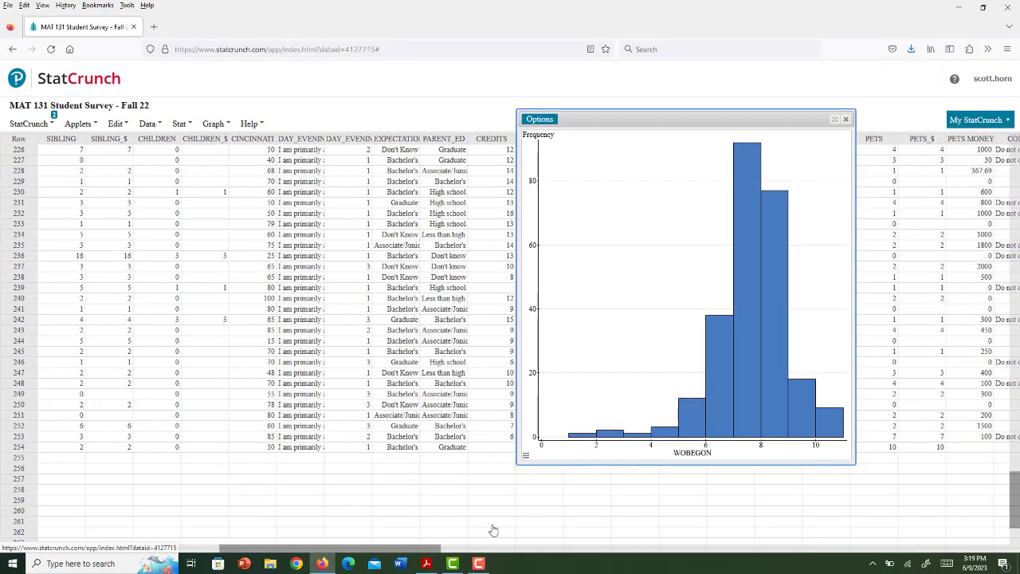
Step: Answer the worksheet's WOBEGON shape question with 'Skewed Left', then return to StatCrunch
click(426, 564)
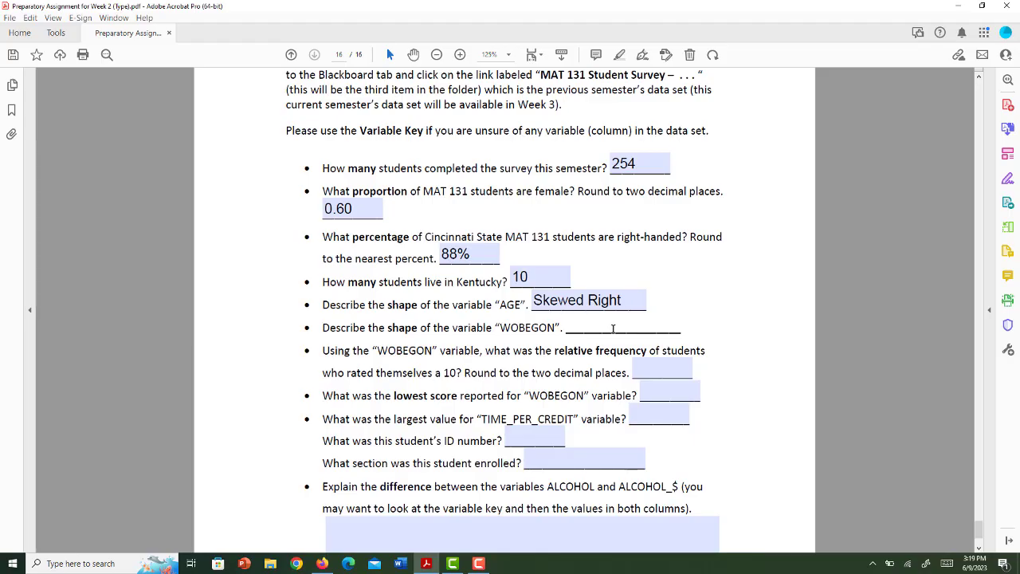
text(Skewed Left)
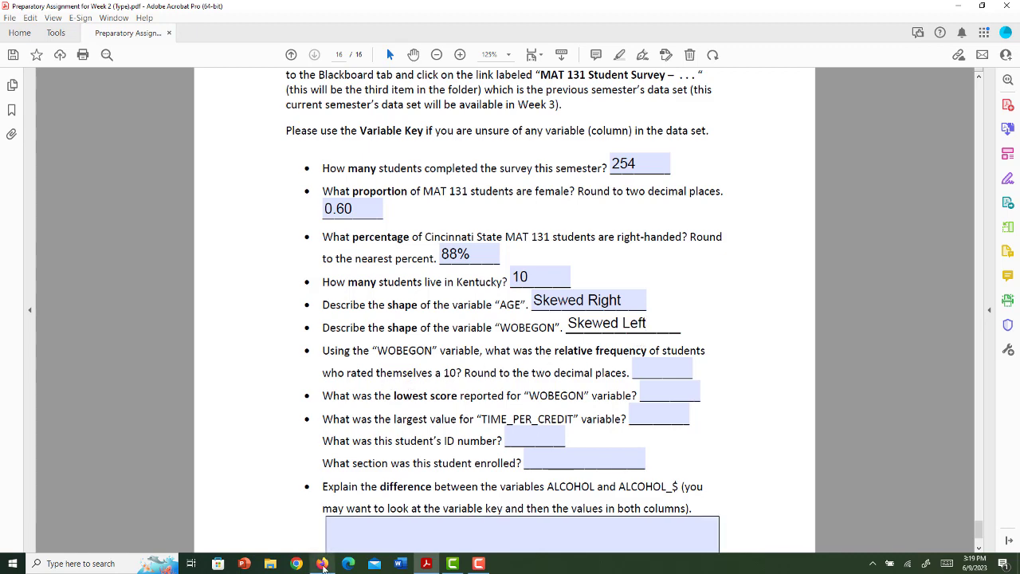
click(323, 564)
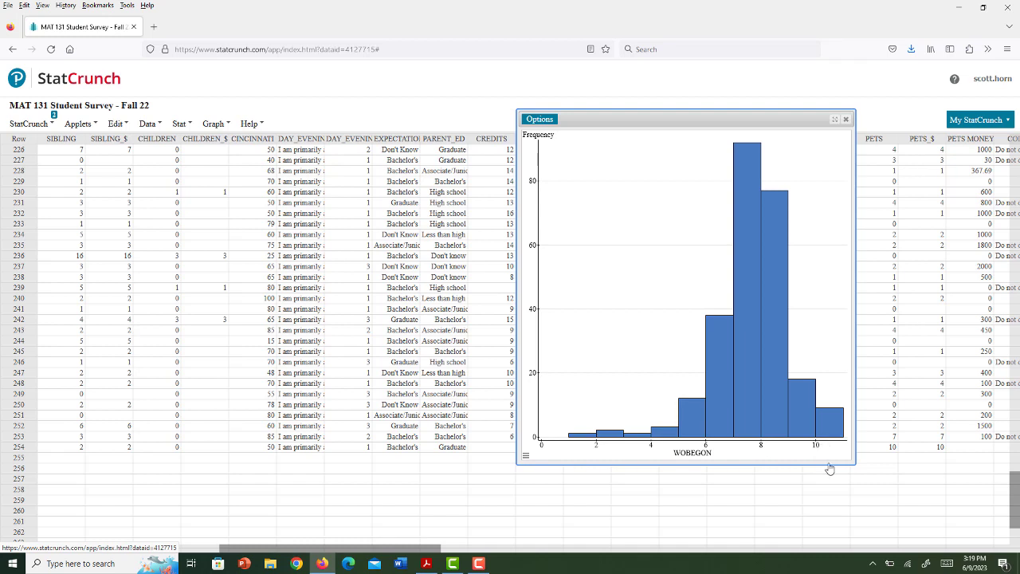
mouse_move(828, 422)
click(831, 421)
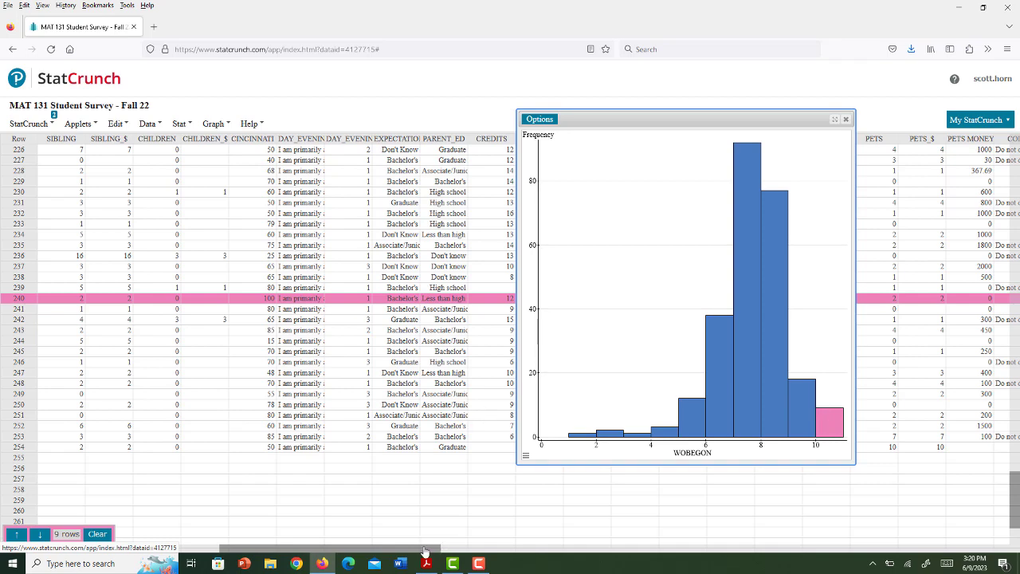
mouse_move(424, 551)
mouse_down()
mouse_move(634, 527)
mouse_move(898, 526)
mouse_move(1002, 538)
mouse_up()
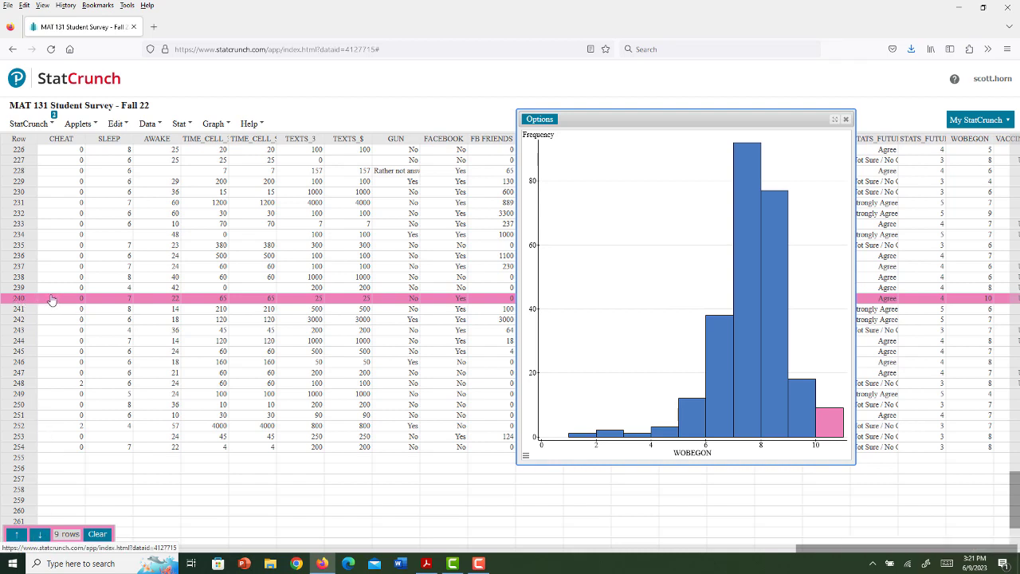
click(40, 535)
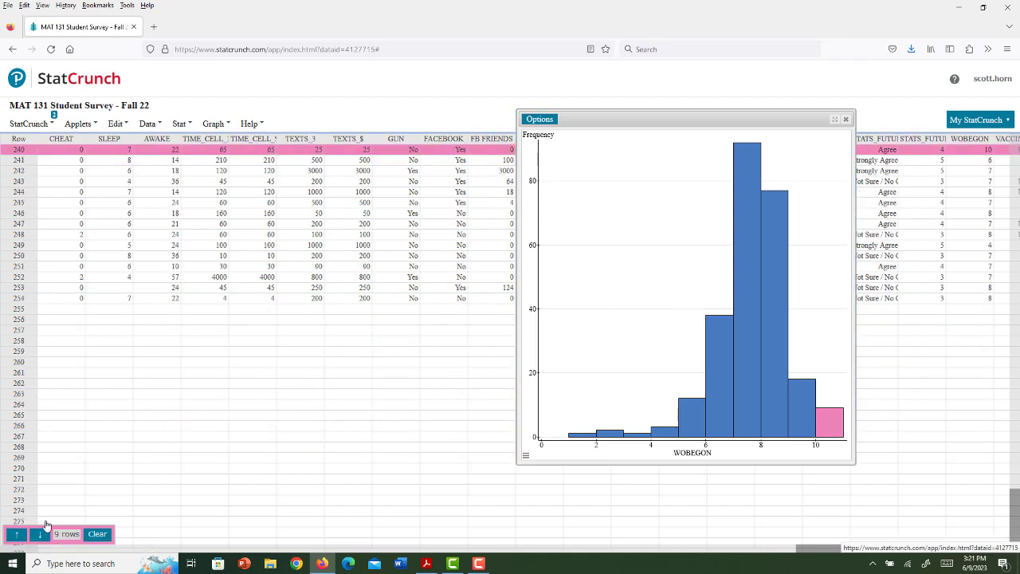
click(17, 535)
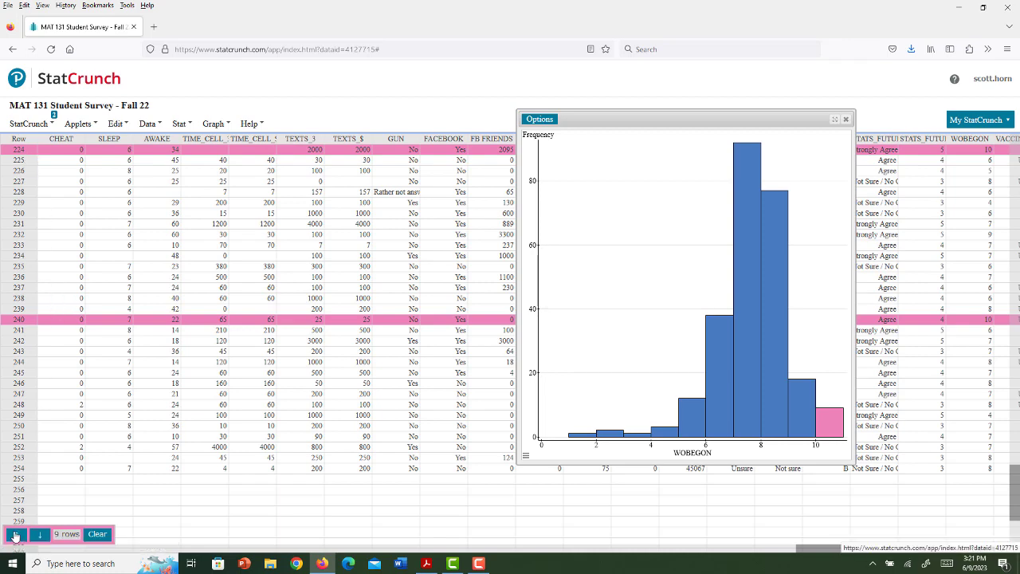
click(16, 535)
click(15, 535)
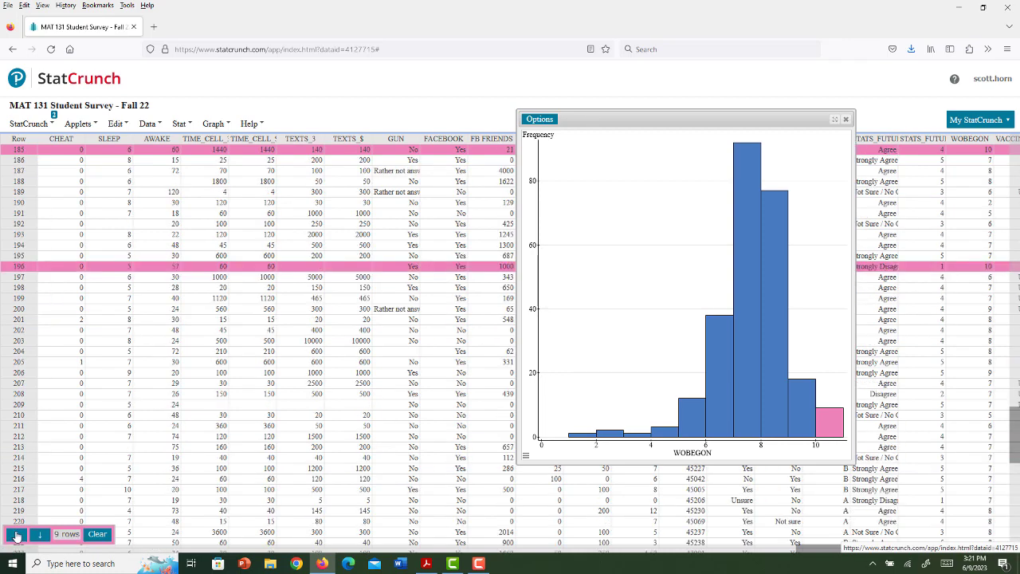
click(16, 534)
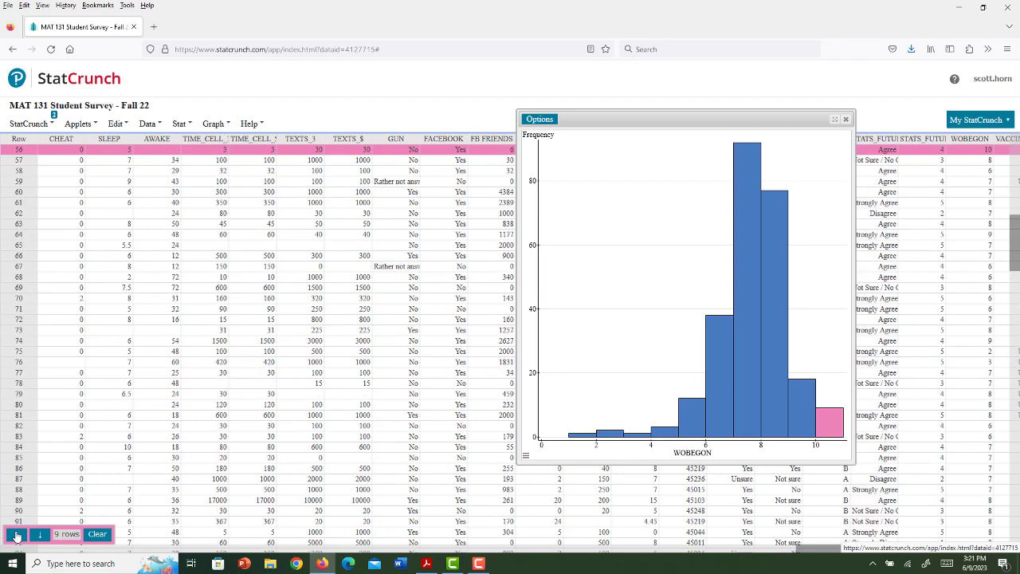
click(16, 535)
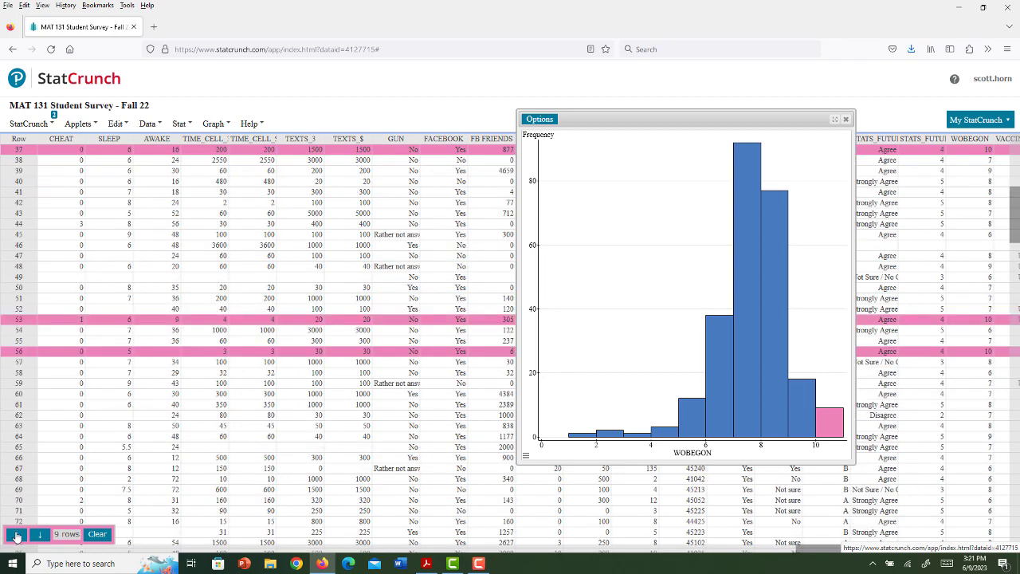
click(16, 535)
click(16, 535)
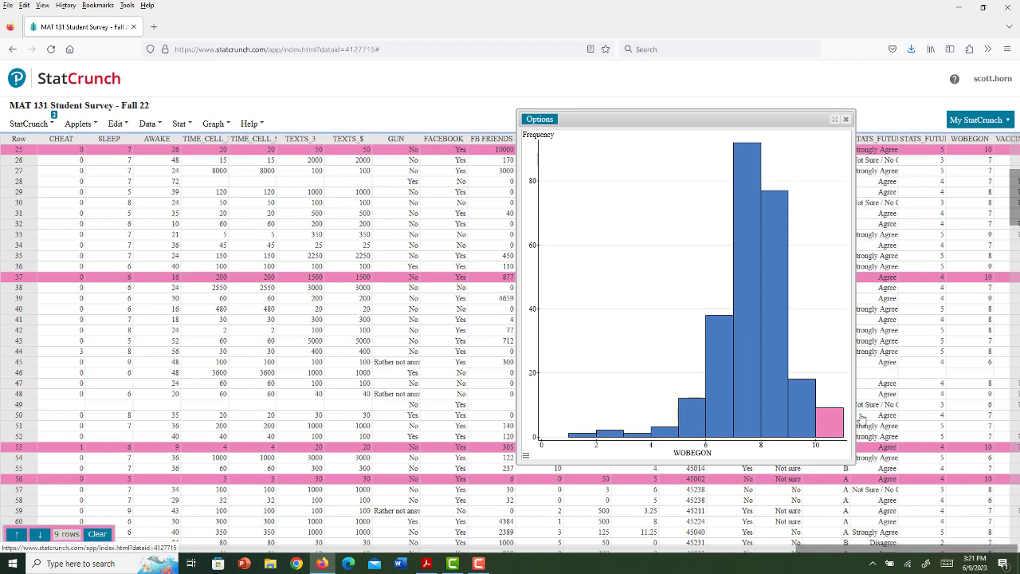
Step: Compute a Stat > Tables > Frequency table for the WOBEGON column
click(180, 125)
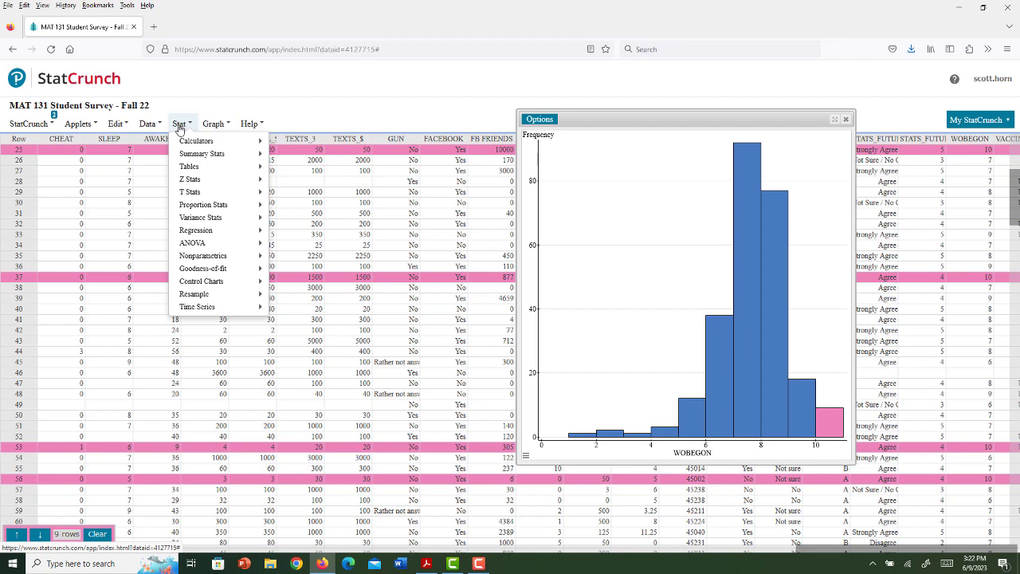
mouse_move(190, 166)
click(289, 170)
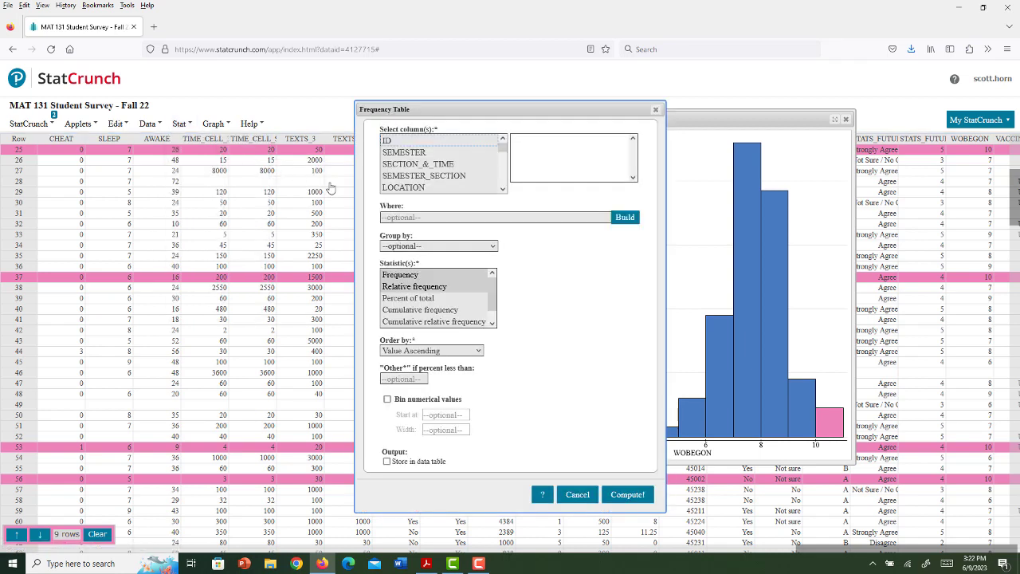
scroll(504, 185, down, 1)
scroll(504, 179, down, 1)
scroll(504, 171, down, 1)
scroll(504, 165, down, 1)
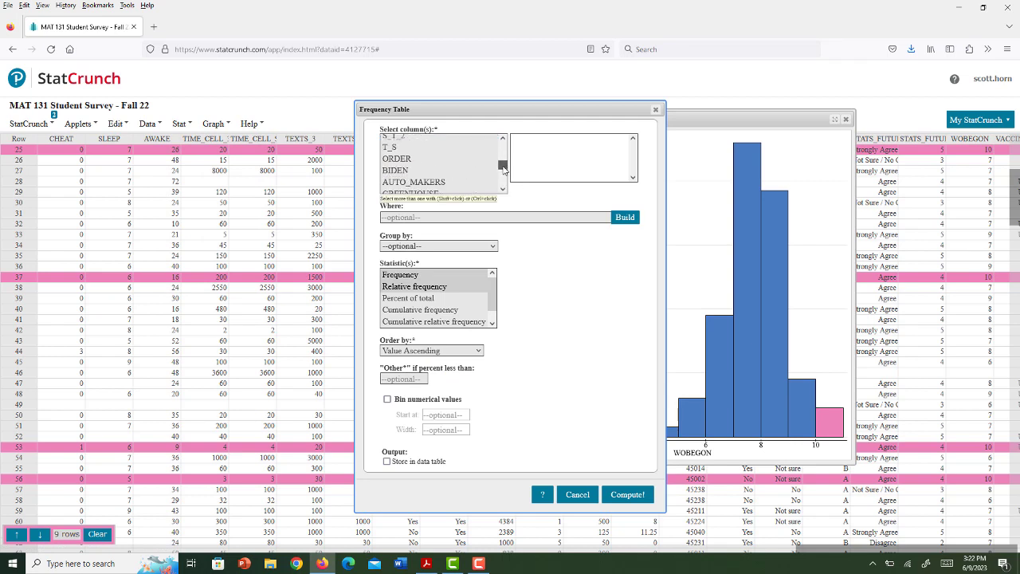
drag(503, 165, 502, 181)
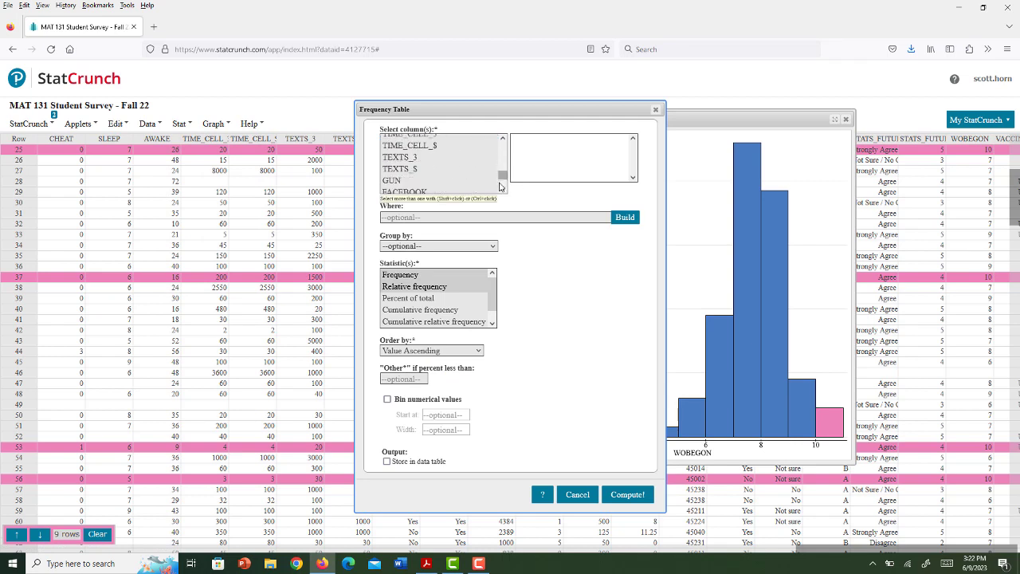
scroll(503, 190, down, 1)
scroll(502, 192, down, 1)
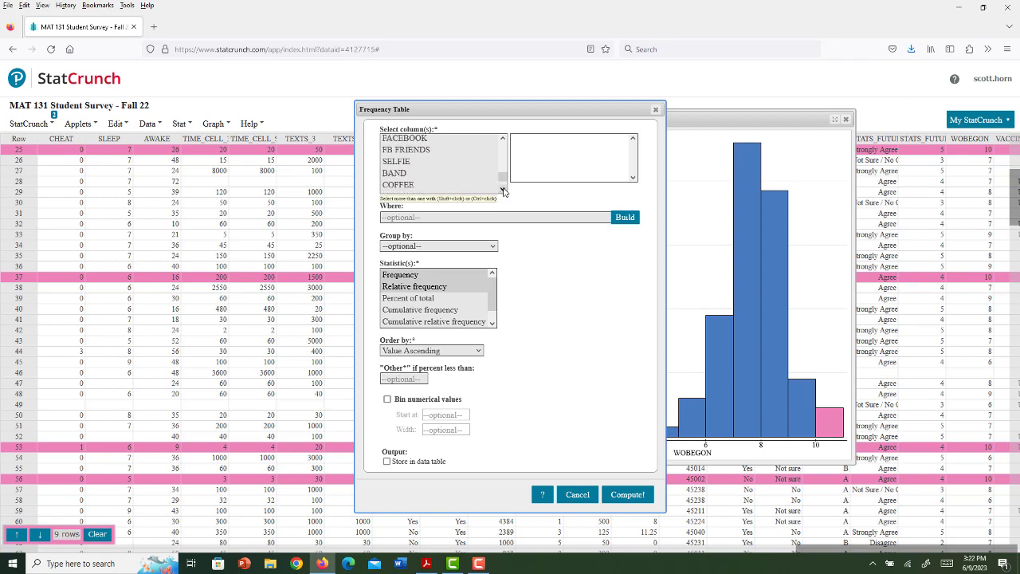
scroll(503, 191, down, 1)
click(404, 175)
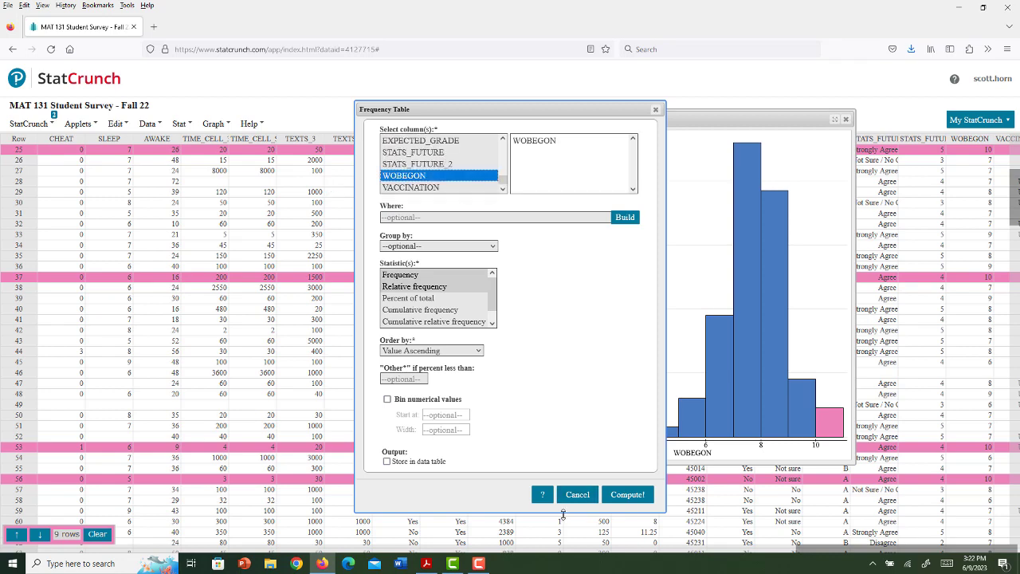
click(628, 494)
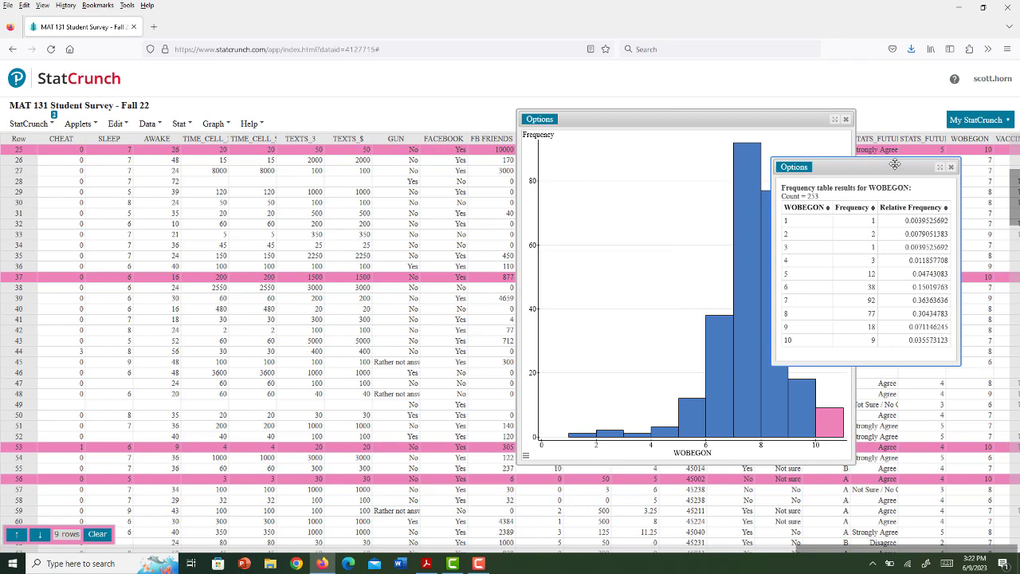
Step: Move the WOBEGON table aside, clear marked rows, and highlight score 10's 0.035 relative frequency
drag(894, 164, 371, 110)
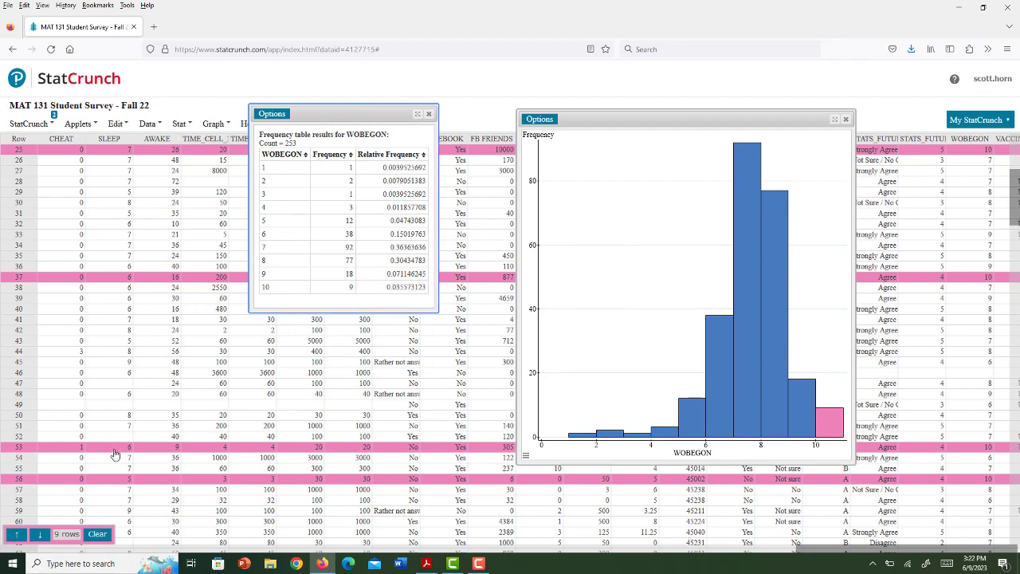
click(97, 536)
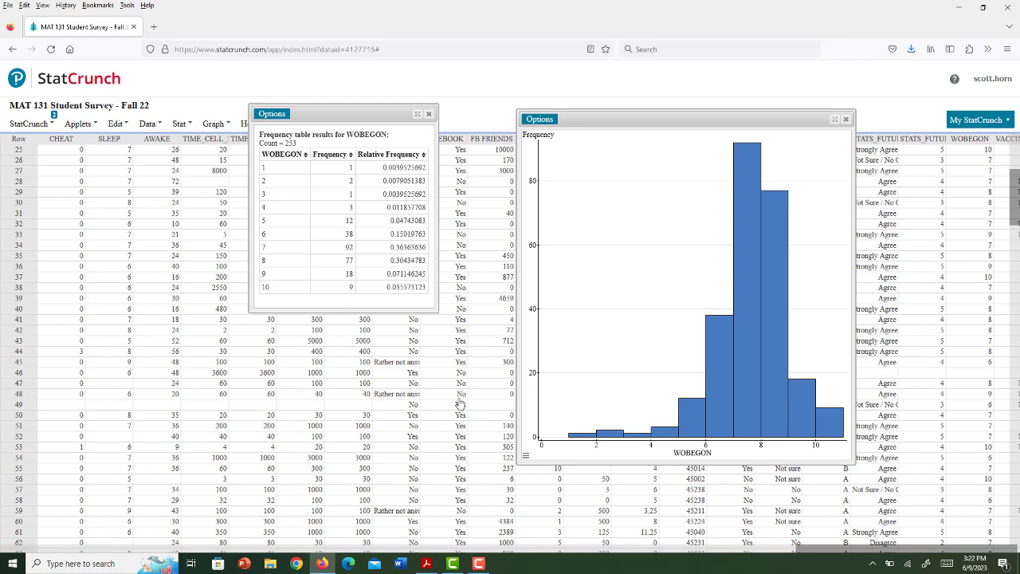
key(alt+Tab)
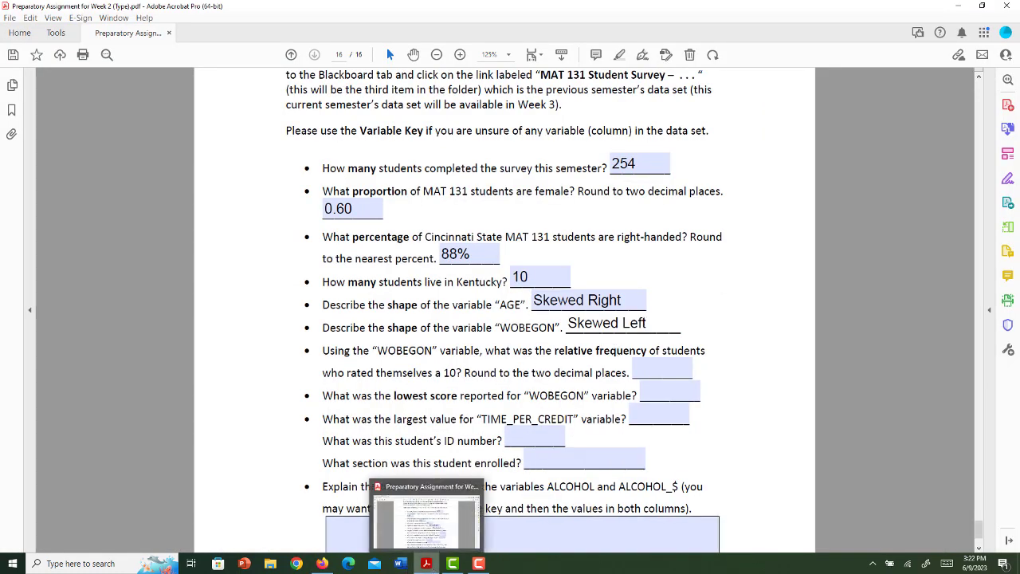
click(322, 563)
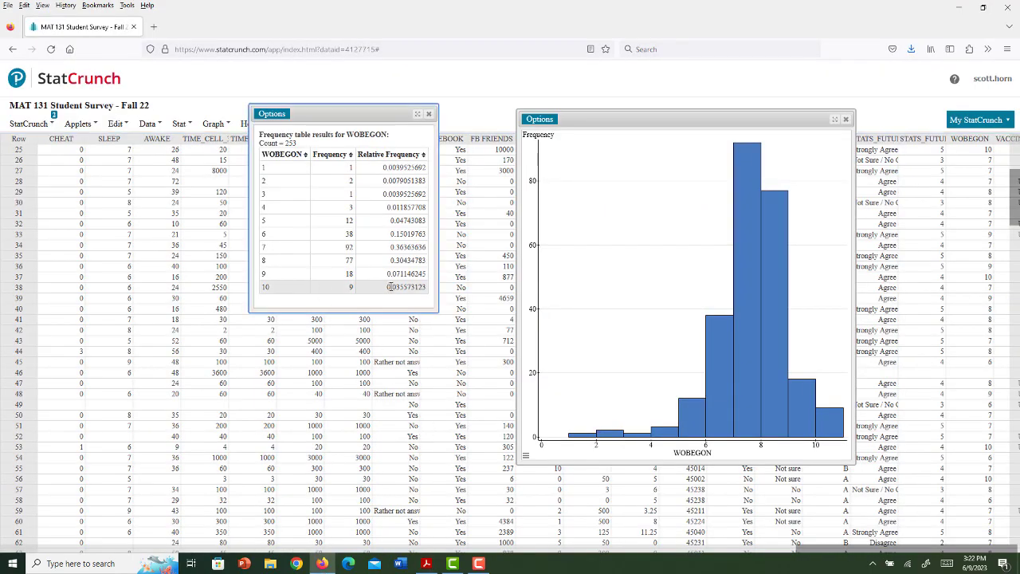
drag(388, 287, 402, 288)
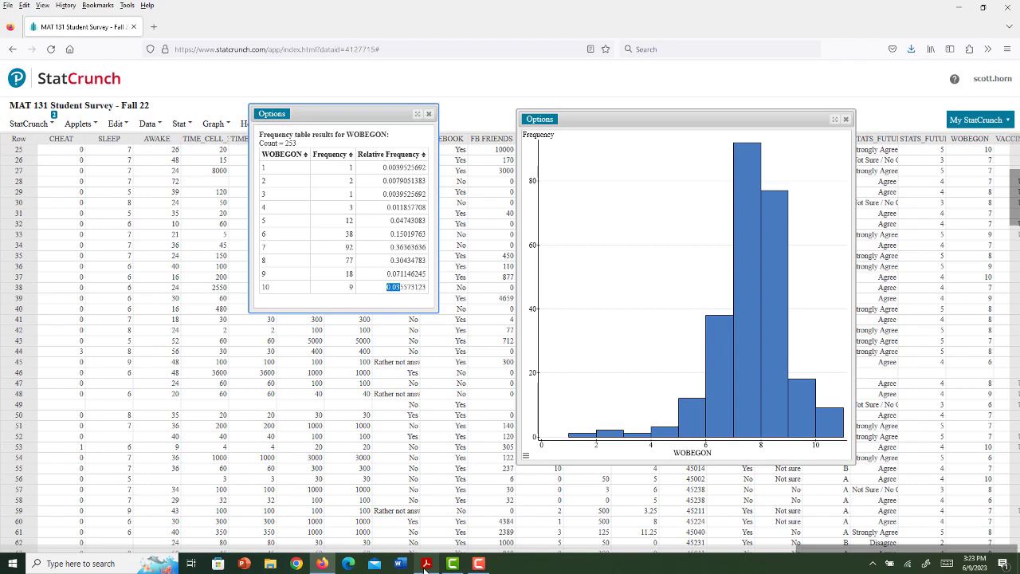
click(426, 564)
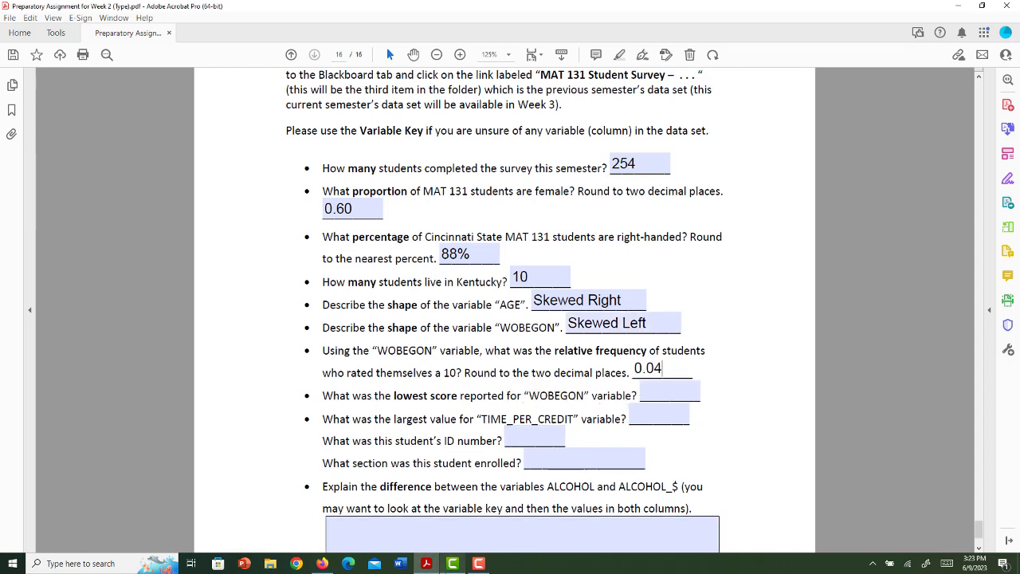
Step: Minimize the worksheet to get back to the StatCrunch WOBEGON table
click(426, 563)
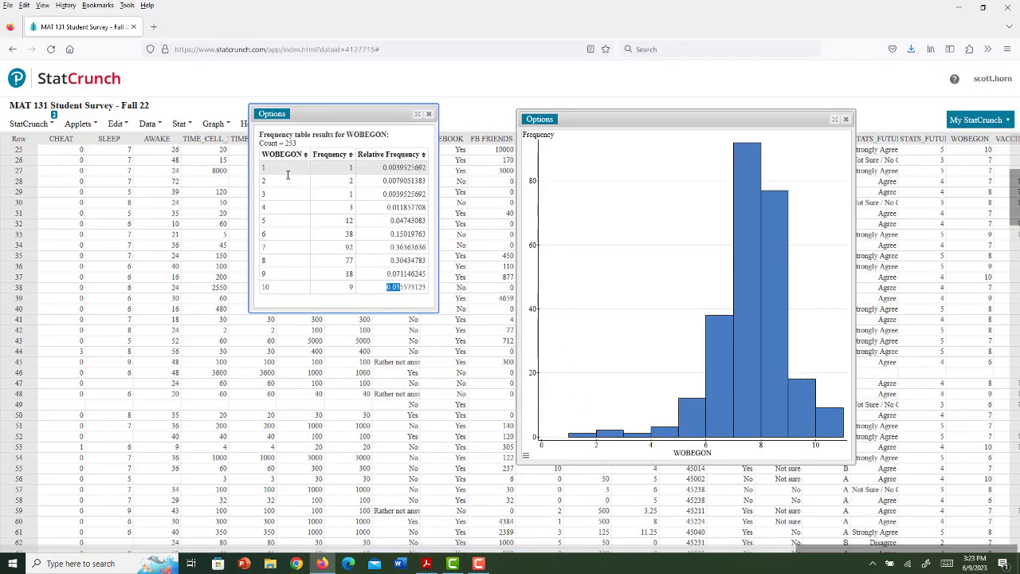
Step: Mark the lowest WOBEGON bar, confirm score 1 at row 179, and select the lowest-score answer field
click(584, 433)
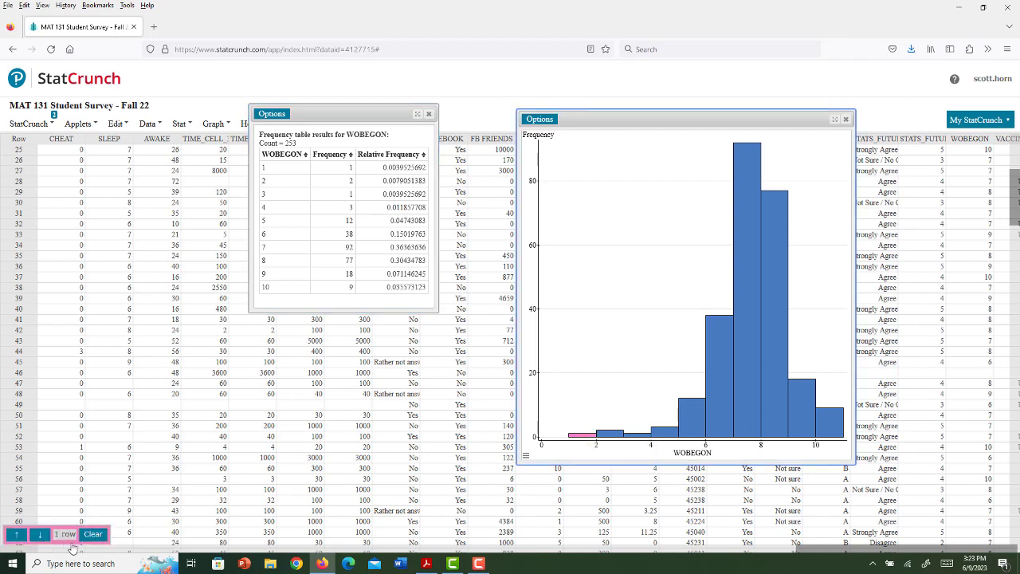
click(39, 535)
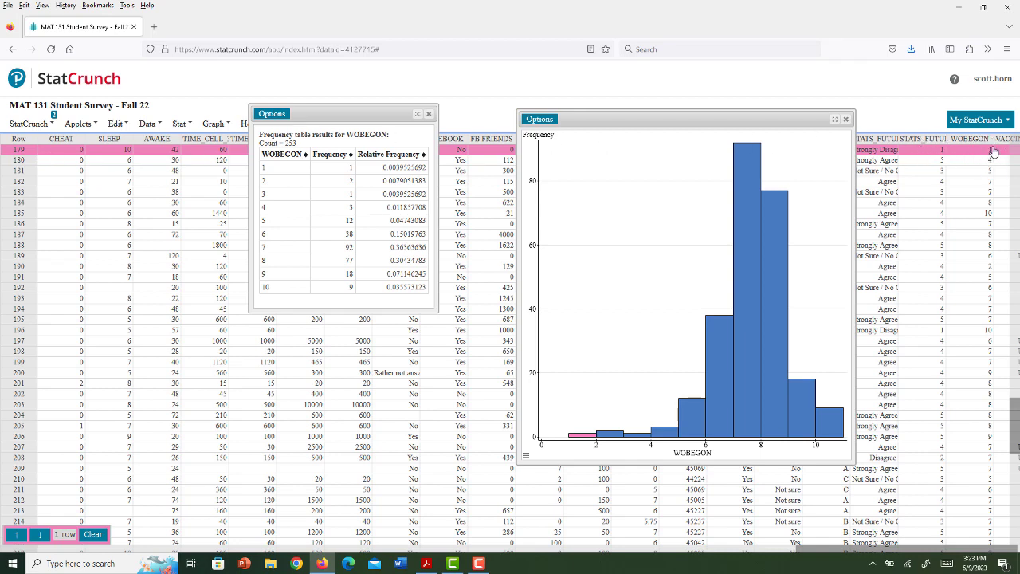
click(426, 564)
click(683, 391)
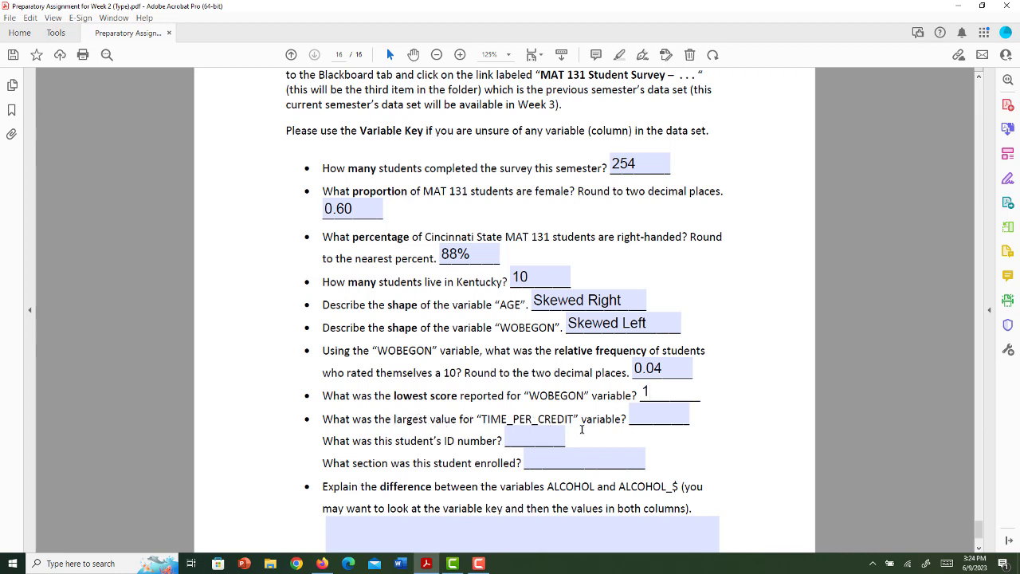
Step: Regraph the StatCrunch histogram with TIME_PER_CREDIT in place of WOBEGON
key(alt+Tab)
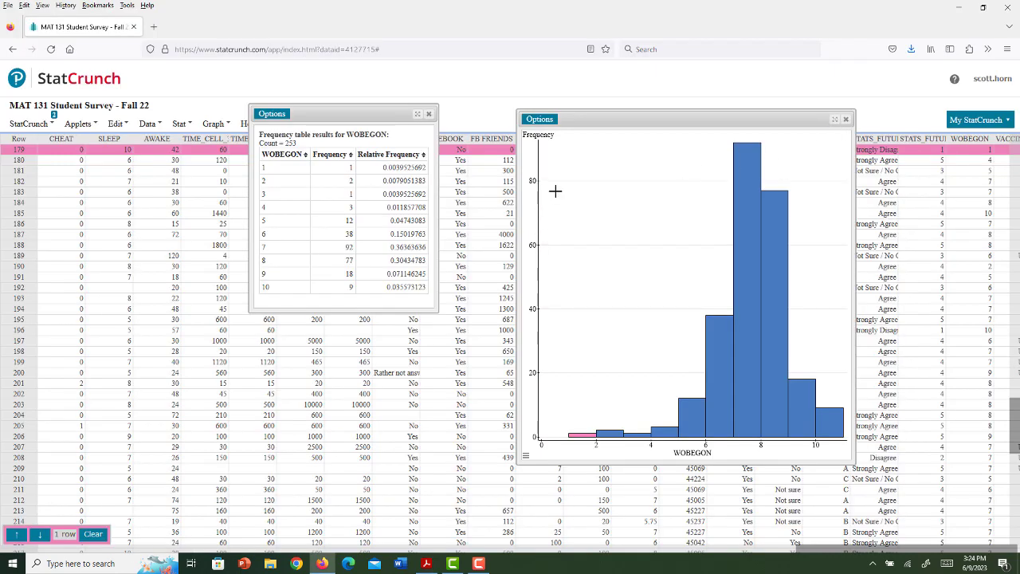
click(545, 121)
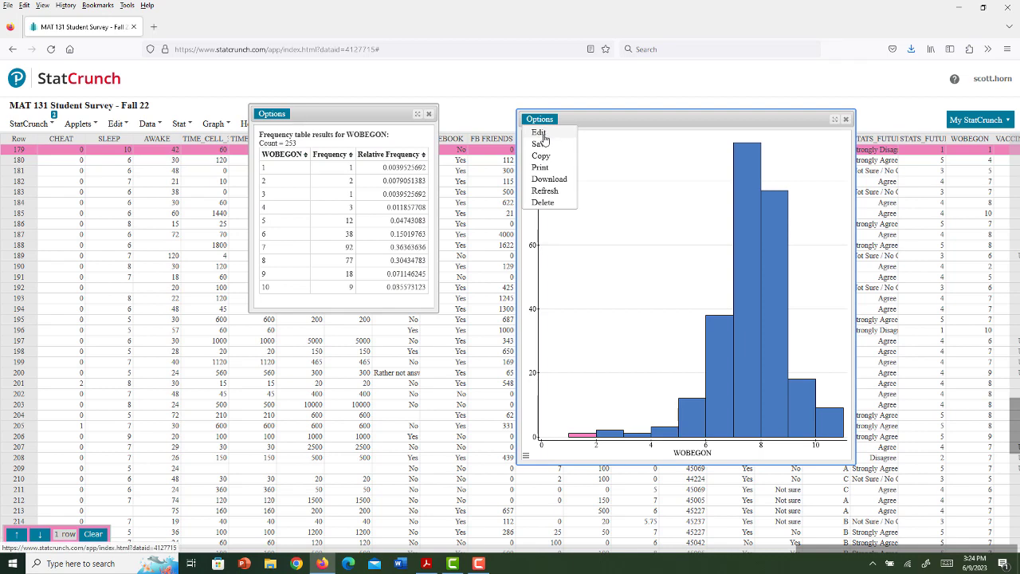
click(542, 134)
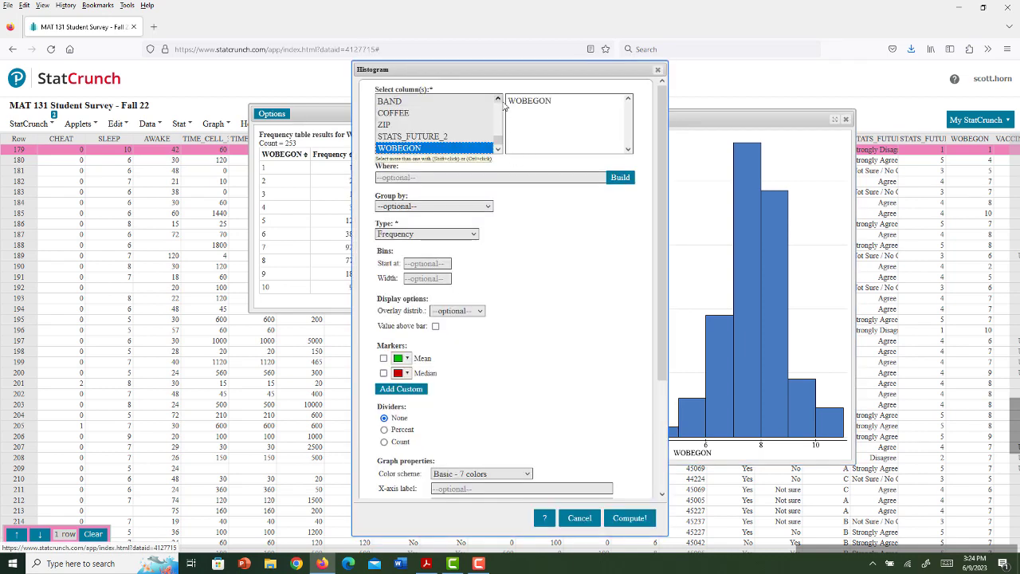
scroll(502, 102, up, 3)
scroll(502, 102, up, 3)
scroll(501, 102, up, 3)
scroll(439, 128, up, 3)
scroll(440, 136, up, 2)
click(439, 120)
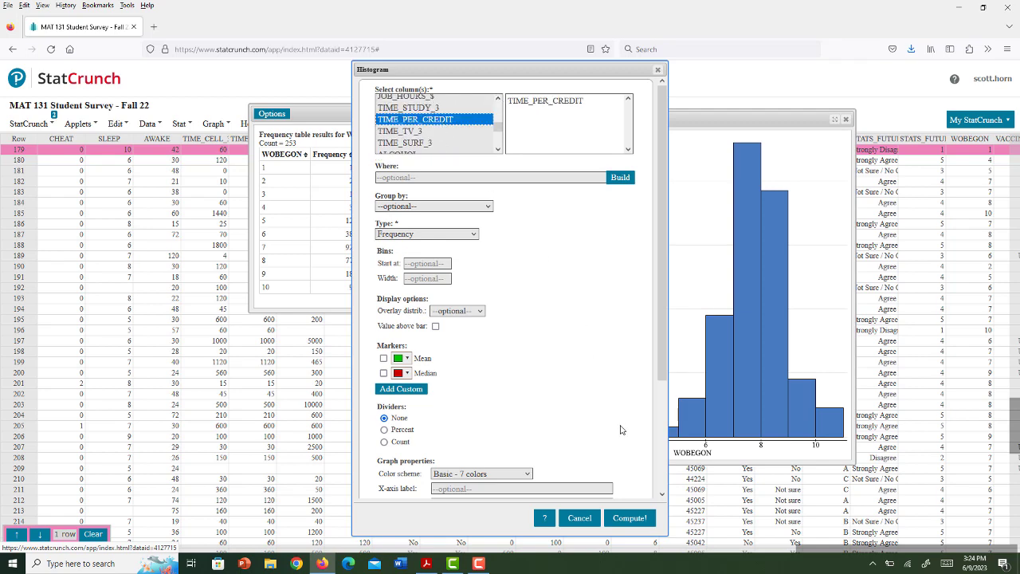
click(629, 518)
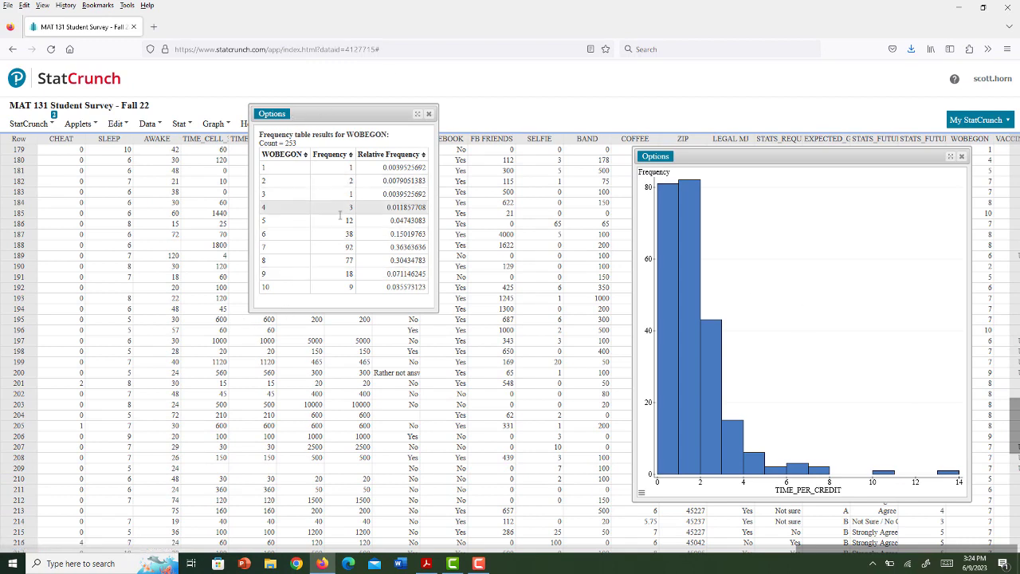
Step: Switch the frequency table to TIME_PER_CREDIT and compute it with values grouped into bins
click(272, 115)
click(271, 114)
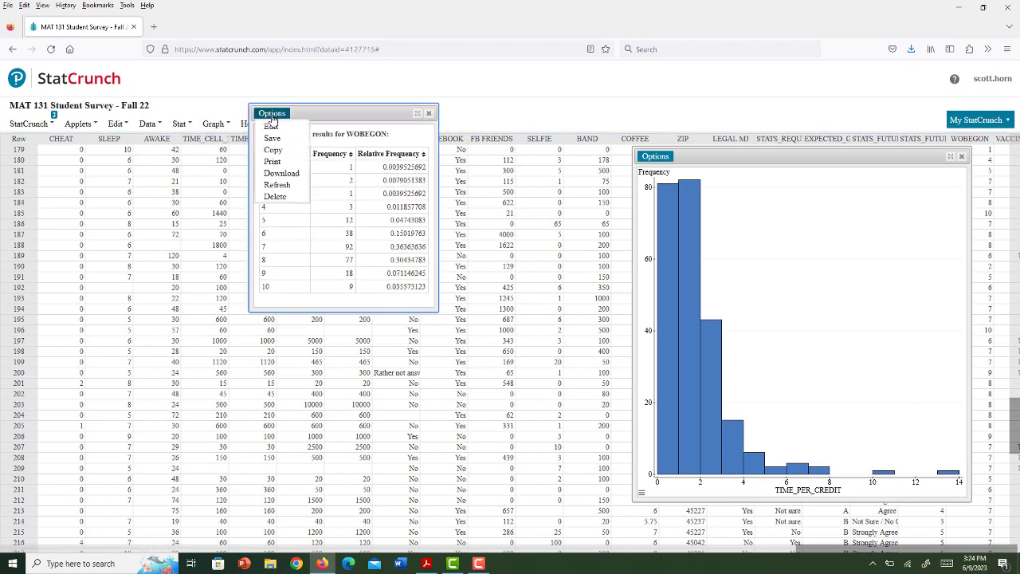
click(270, 127)
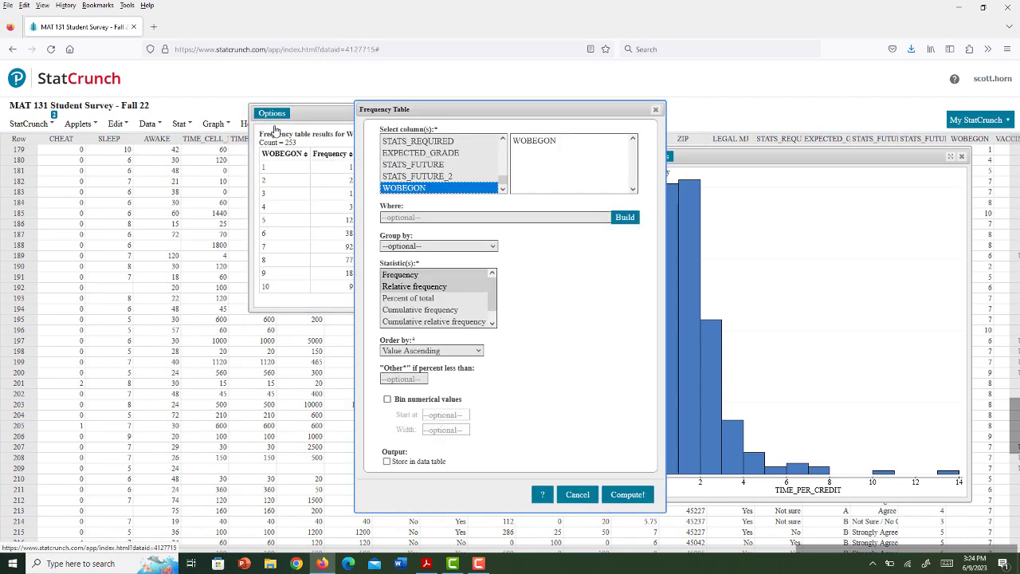
click(502, 139)
click(503, 139)
scroll(475, 166, up, 5)
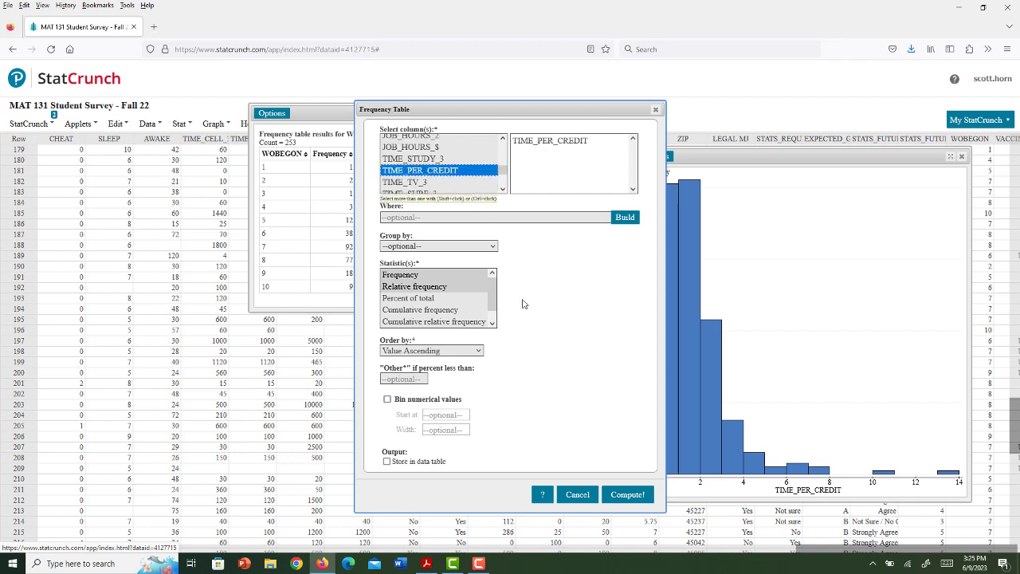
click(475, 168)
click(628, 495)
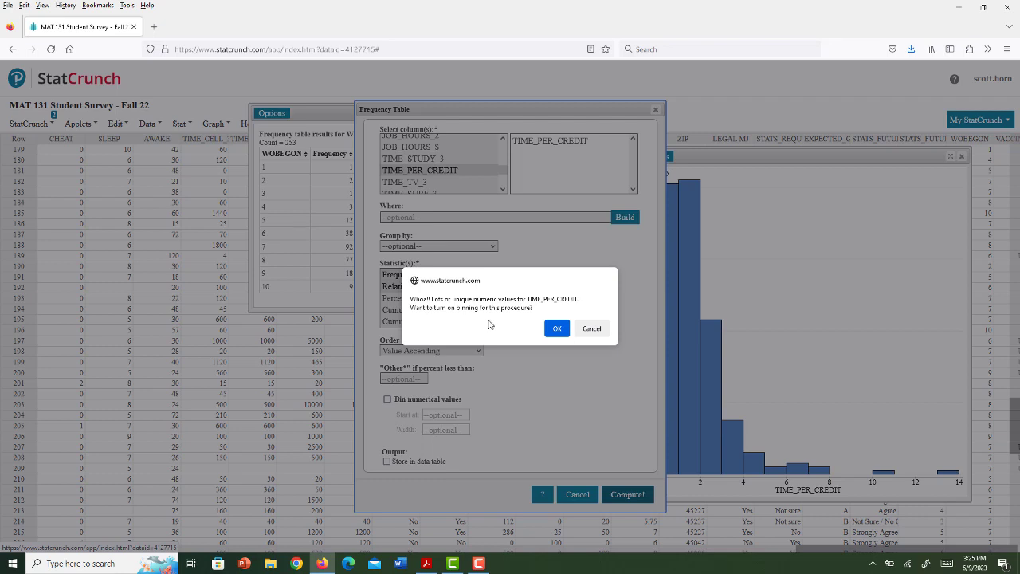
click(557, 329)
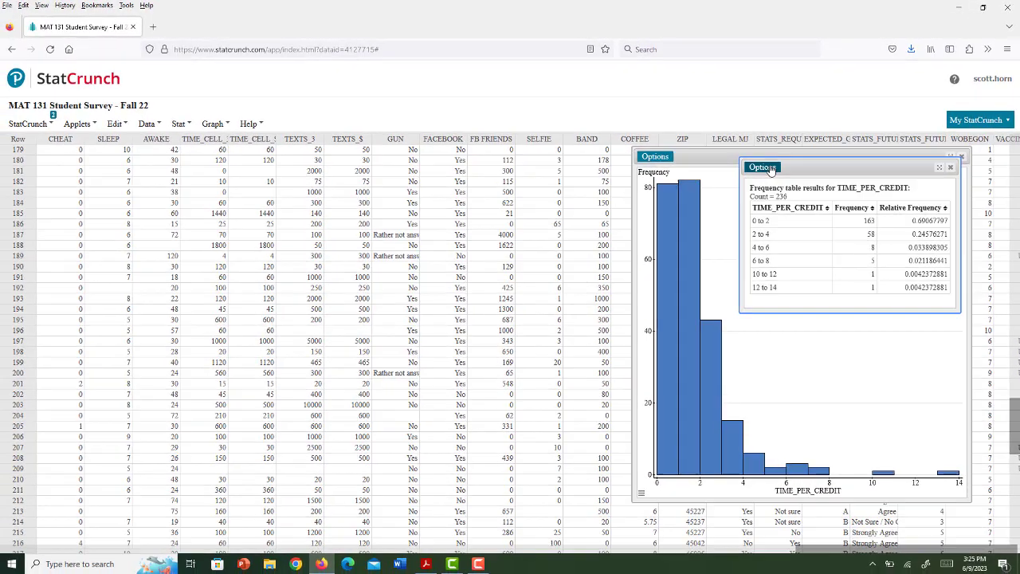
Step: Recompute the TIME_PER_CREDIT table without binning and scroll to its largest value, 13.33
click(765, 167)
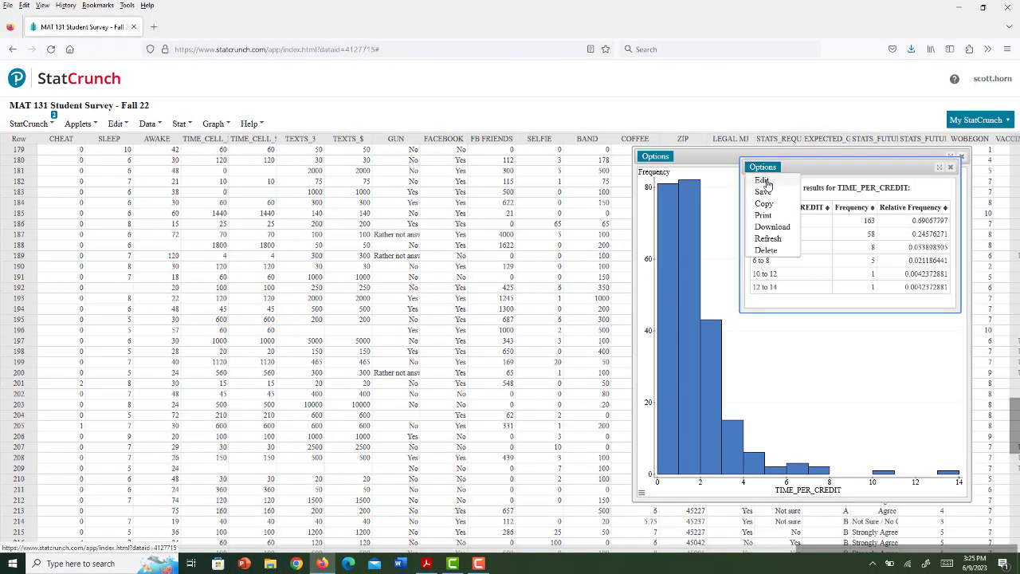
click(763, 180)
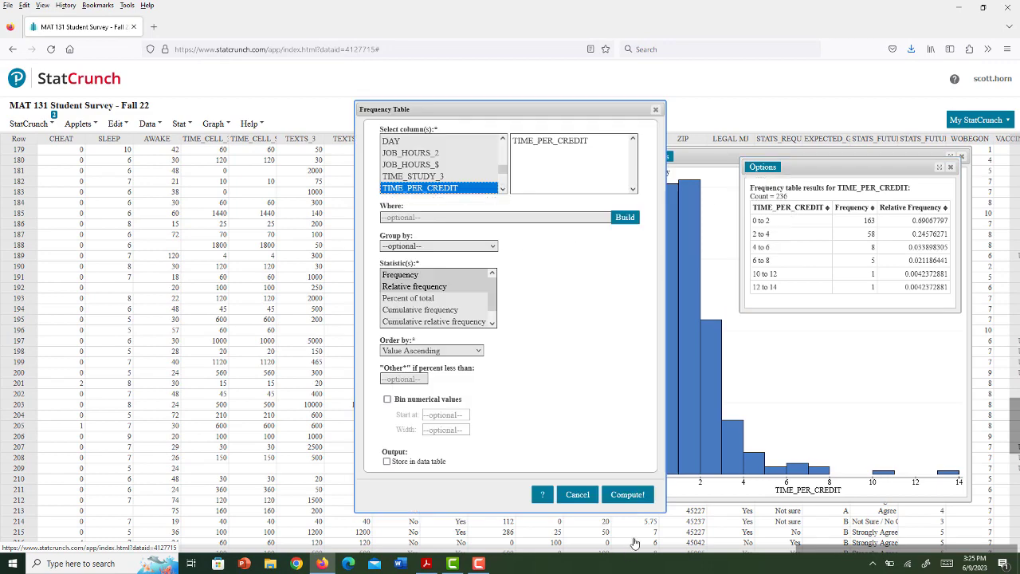
click(643, 495)
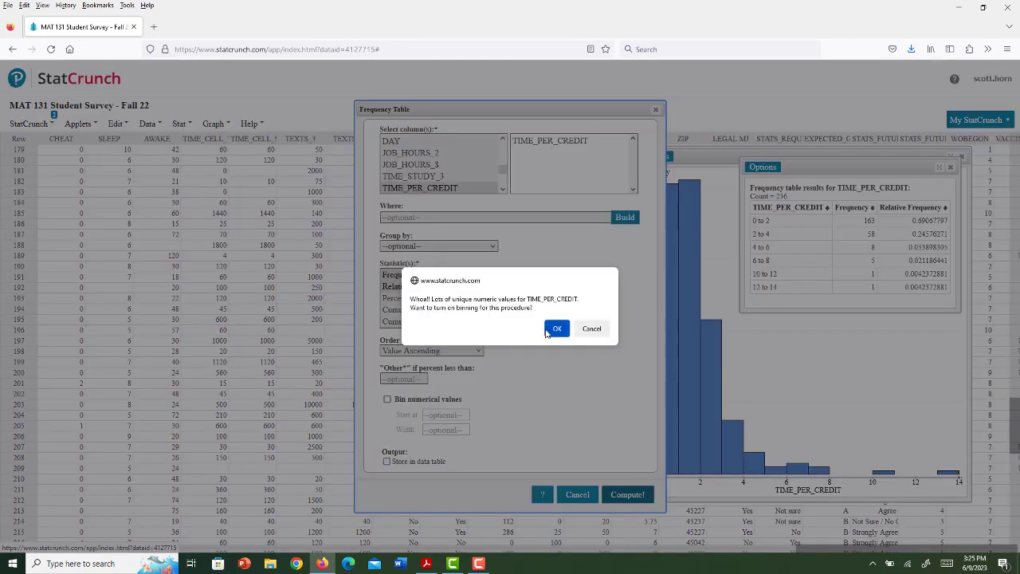
click(592, 329)
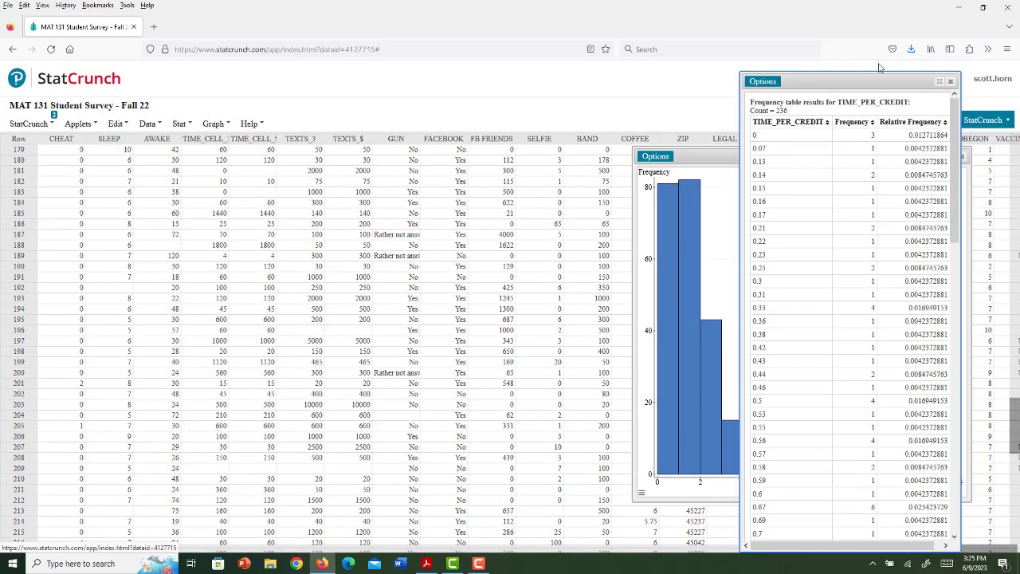
drag(867, 77, 460, 34)
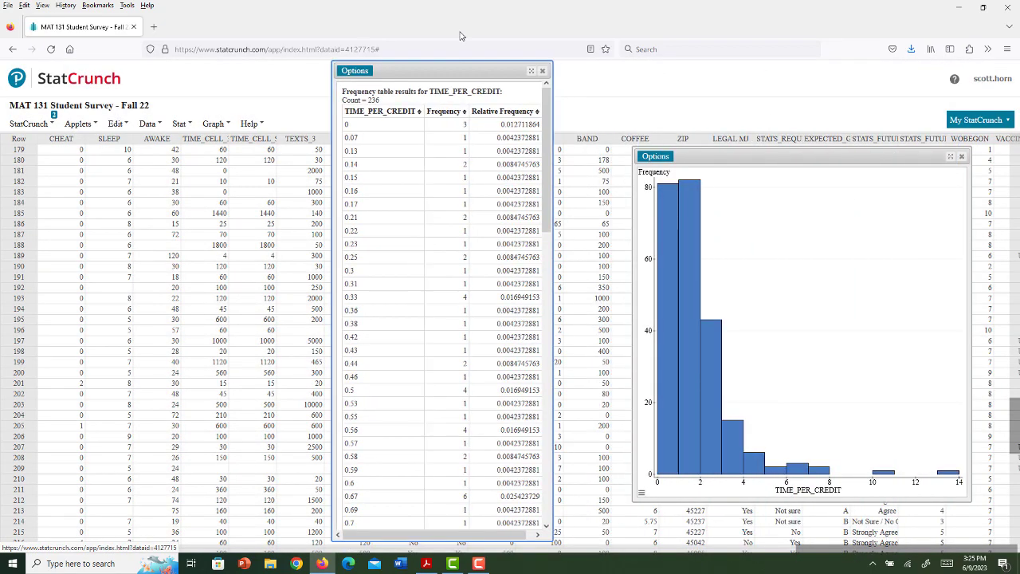
scroll(375, 275, down, 10)
scroll(377, 275, down, 3)
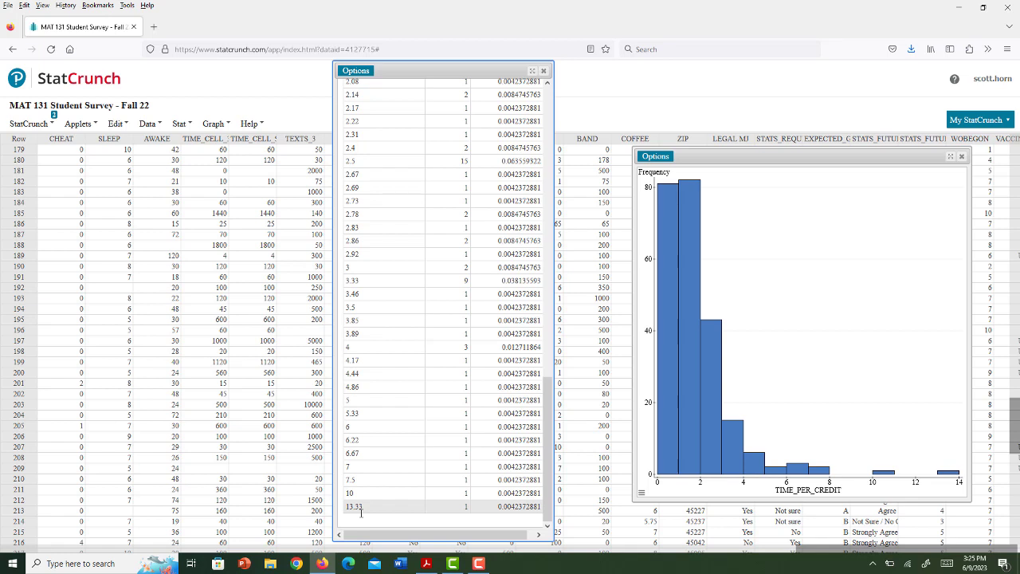
Step: Close the frequency table, select the top TIME_PER_CREDIT histogram bar, and jump to its row 37
click(543, 71)
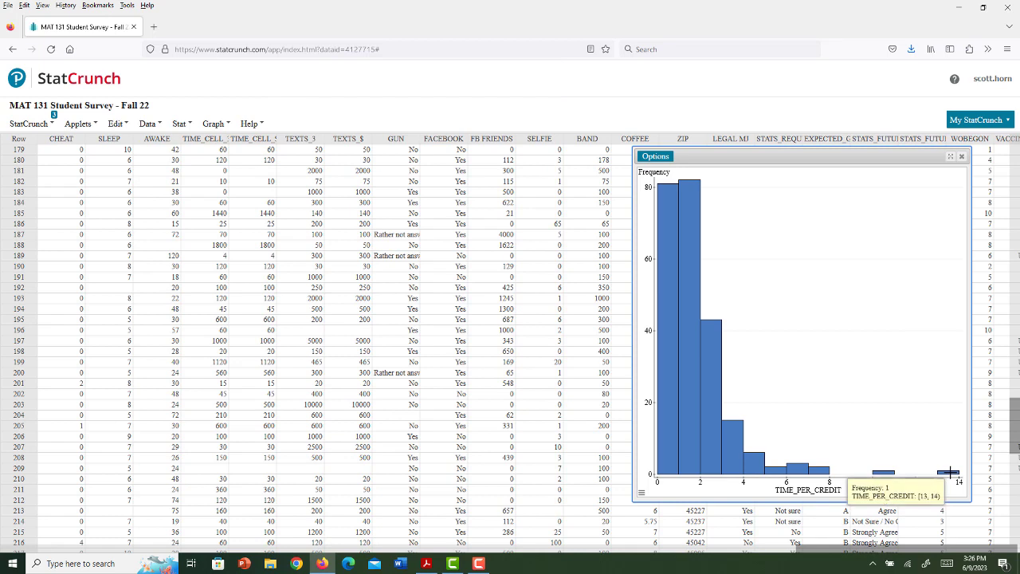
click(950, 473)
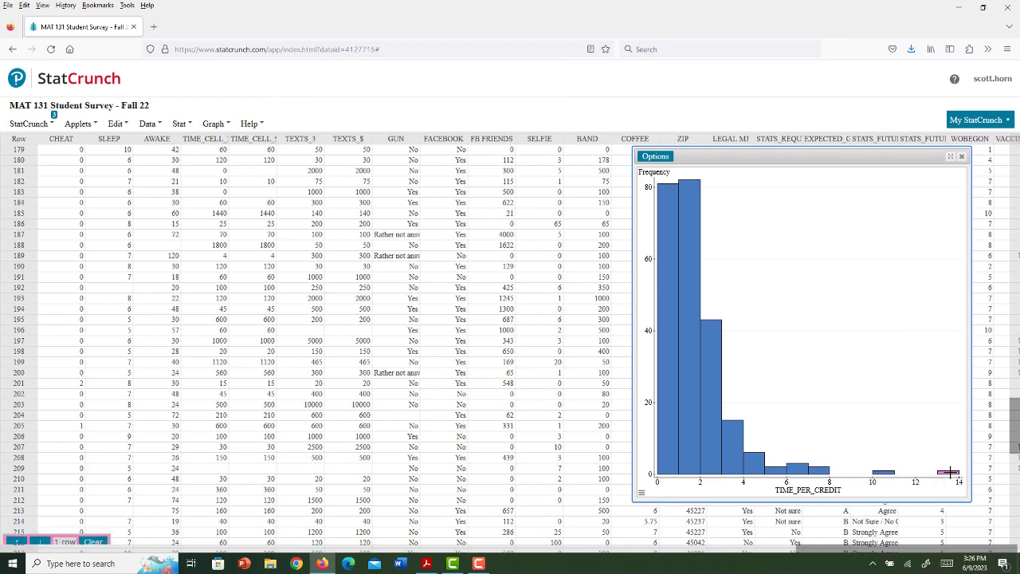
click(36, 540)
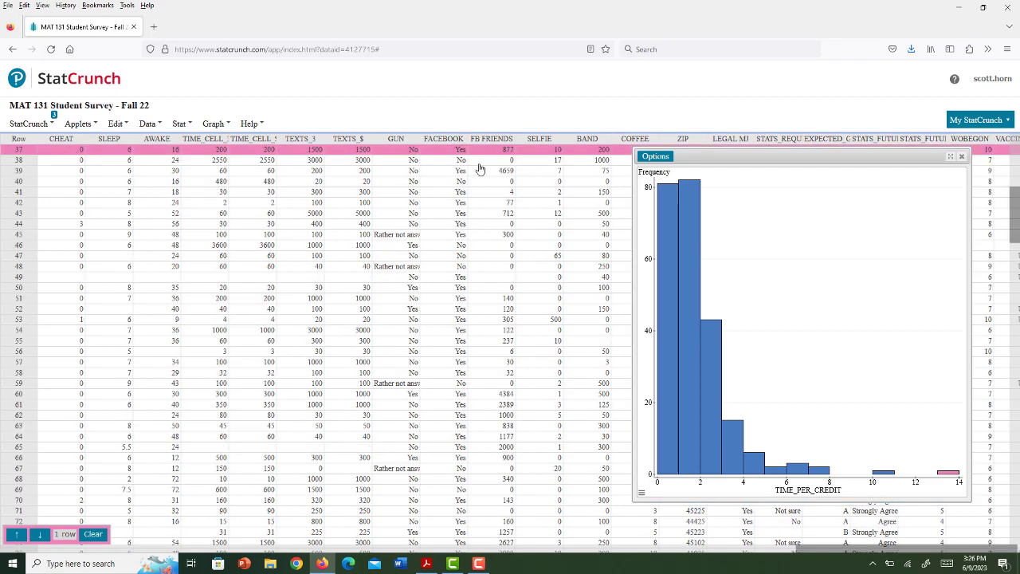
Step: Move the histogram window aside so highlighted row 37 (13.33) is visible
click(831, 154)
drag(831, 154, 728, 179)
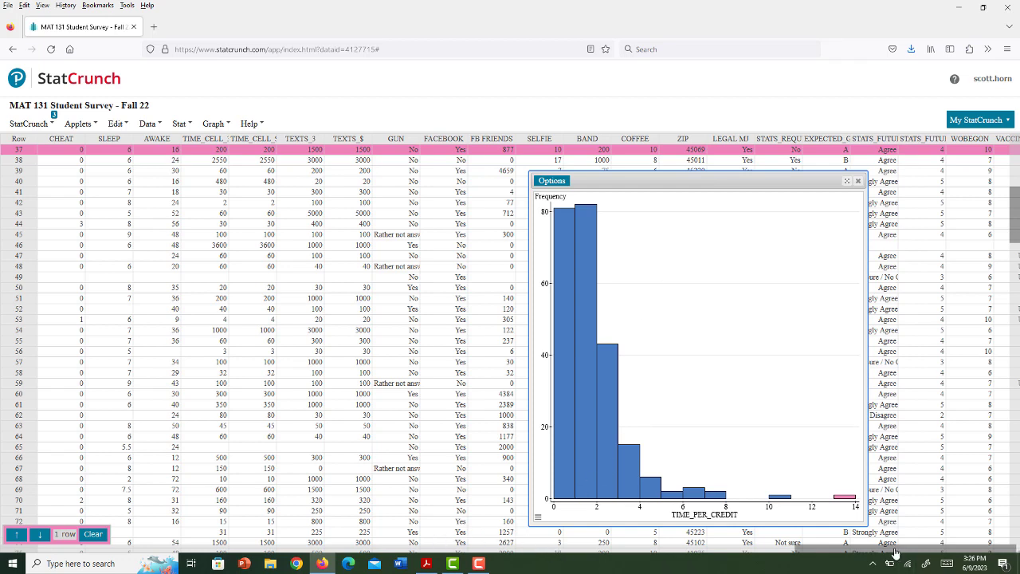
drag(898, 550, 779, 564)
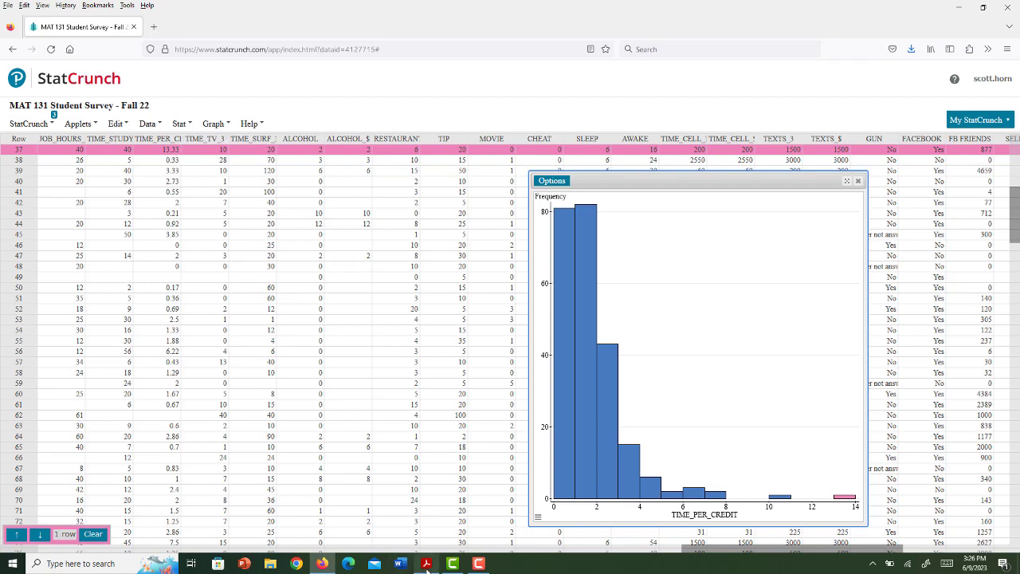
Step: Enter 13.33 as the largest TIME_PER_CREDIT in the worksheet
click(426, 563)
click(638, 418)
text(13.33)
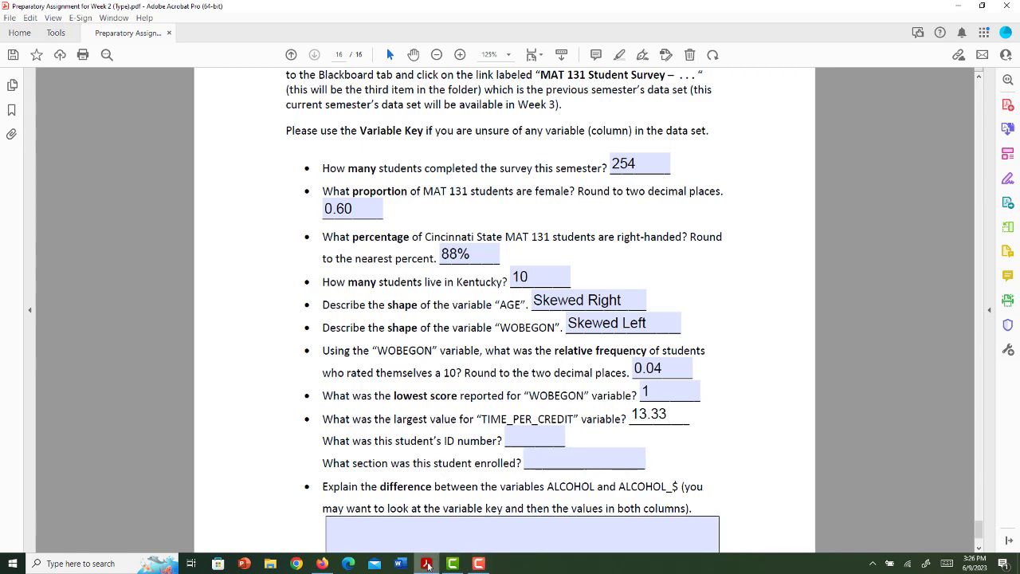
Step: Look up row 37's ID in StatCrunch and enter student ID 2608 in the worksheet
click(322, 563)
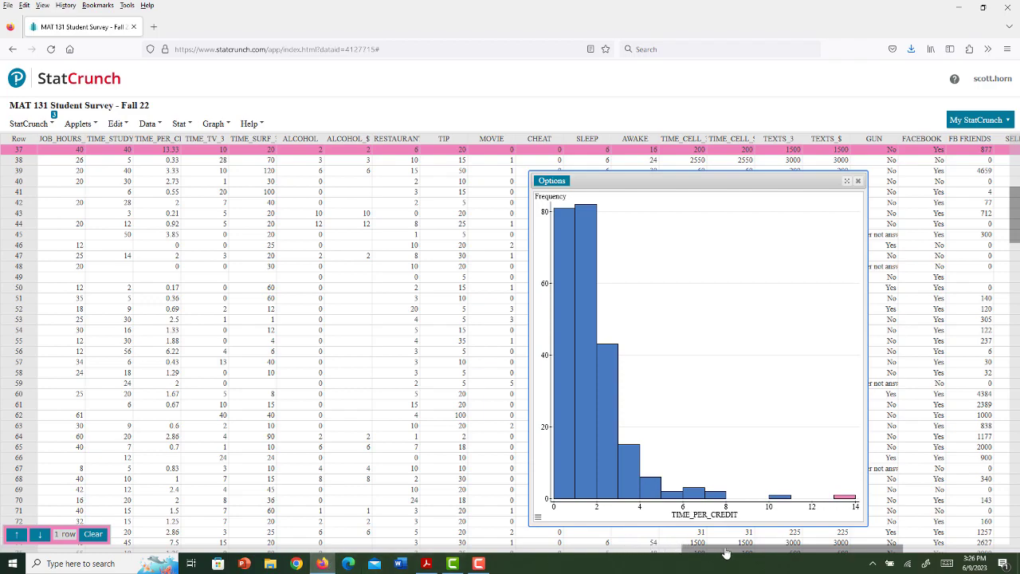
mouse_move(726, 551)
mouse_down()
mouse_move(445, 564)
mouse_move(90, 547)
mouse_move(36, 558)
mouse_up()
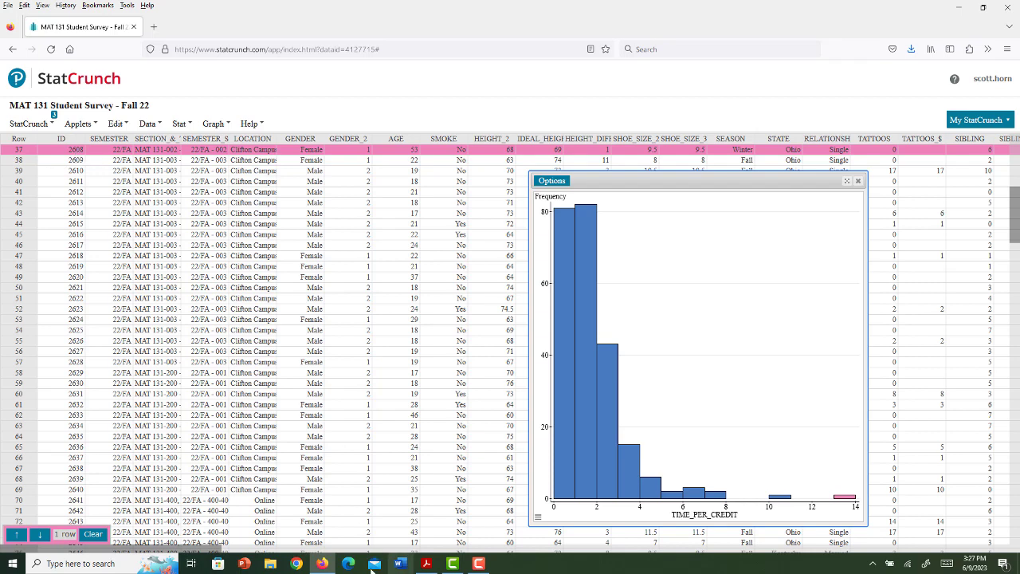
click(427, 563)
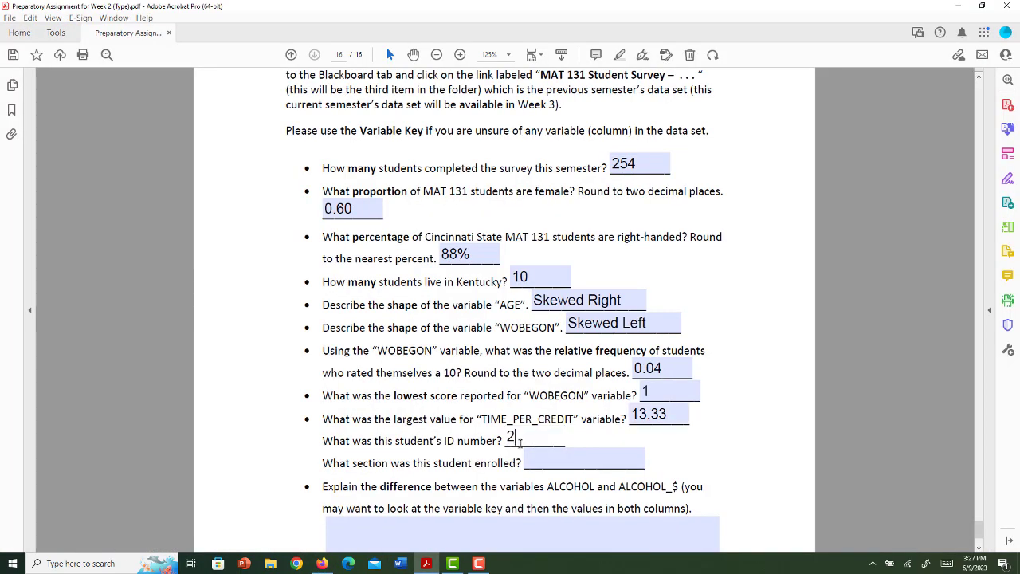
text(608)
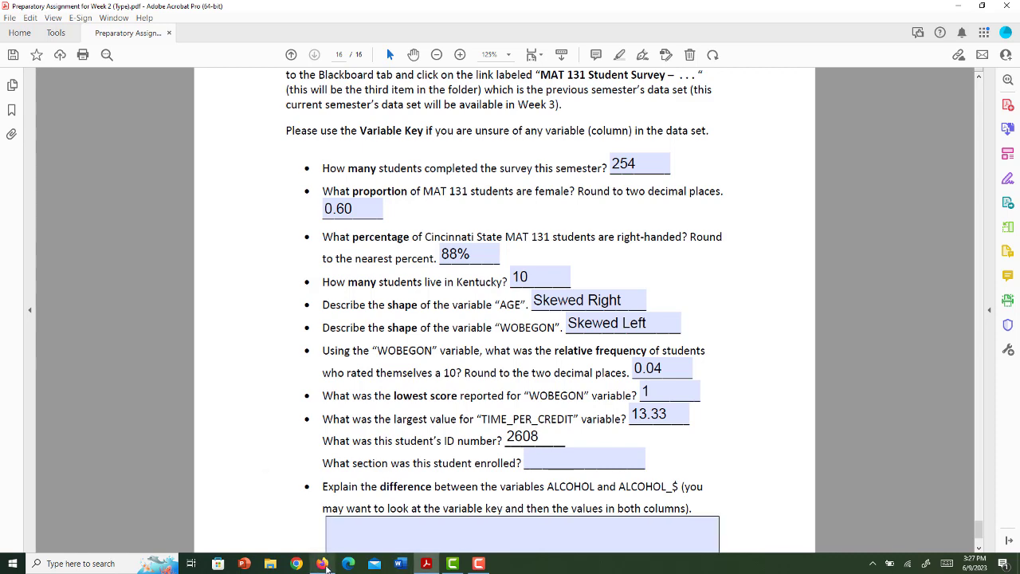
Step: Widen the SECTION_&_TIME column to read the section, then enter section 002
click(322, 564)
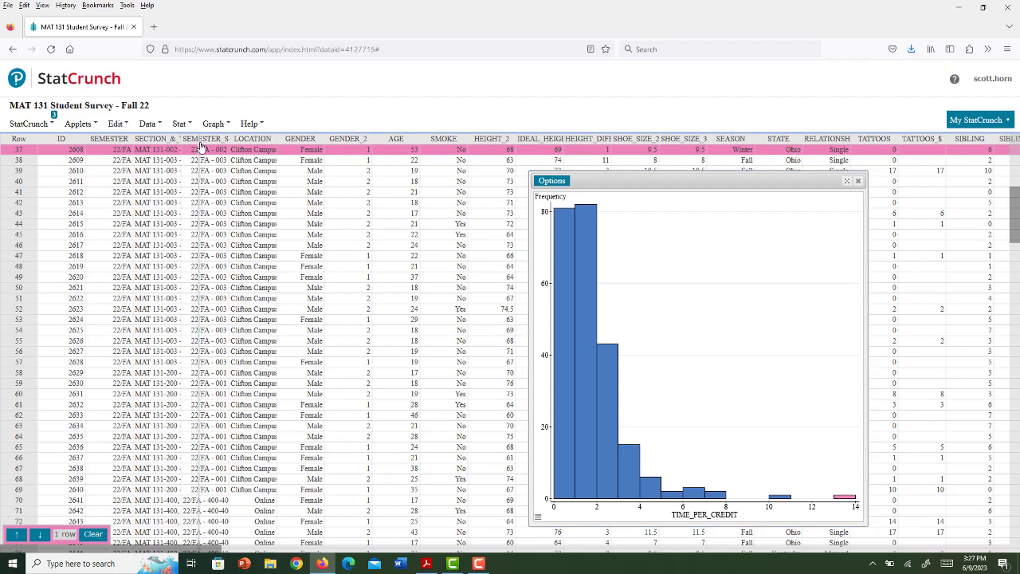
drag(182, 138, 200, 139)
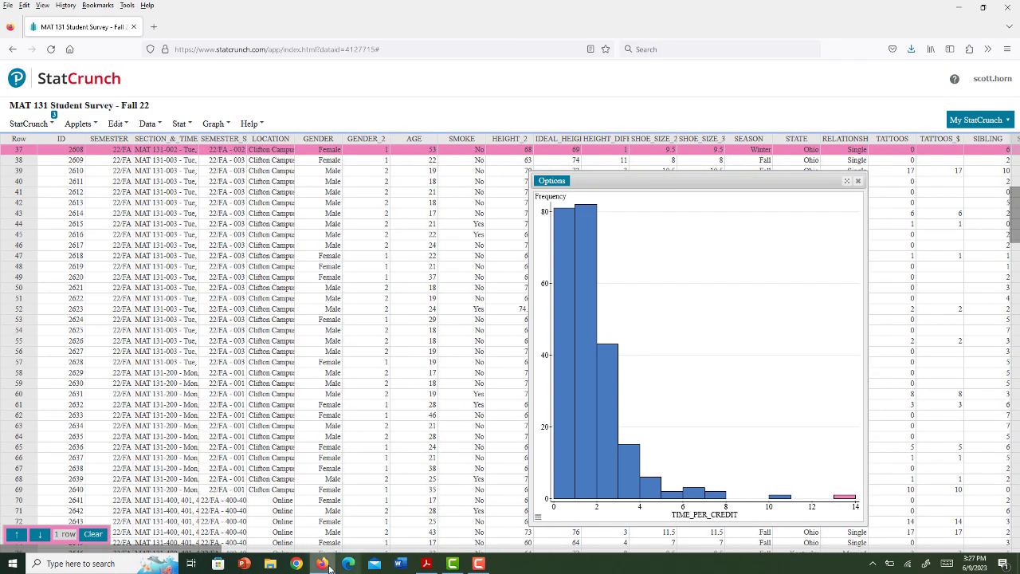
click(426, 564)
click(550, 463)
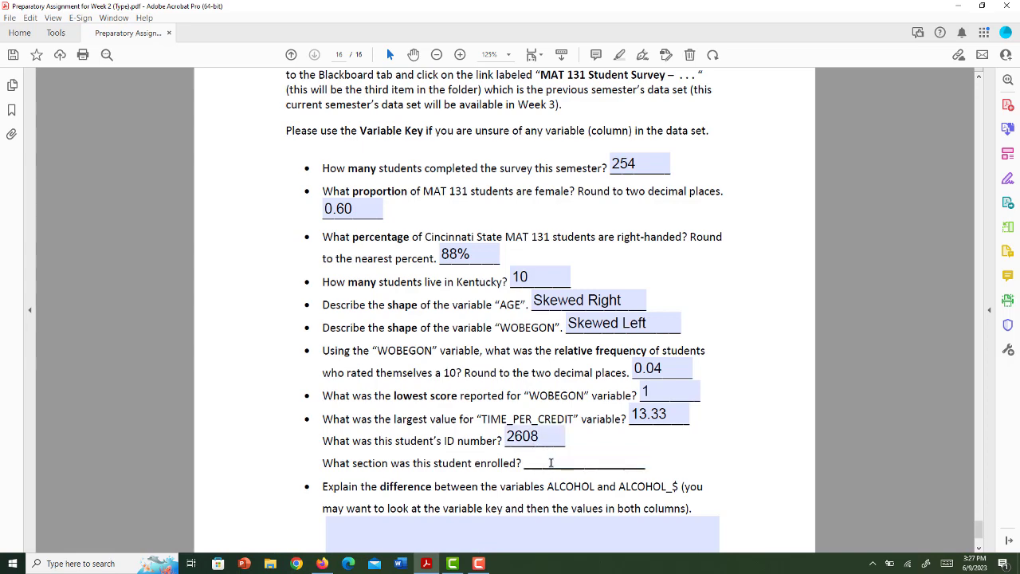
text(002)
Step: Scroll the worksheet down to the last question and return to the StatCrunch survey data
scroll(608, 442, down, 3)
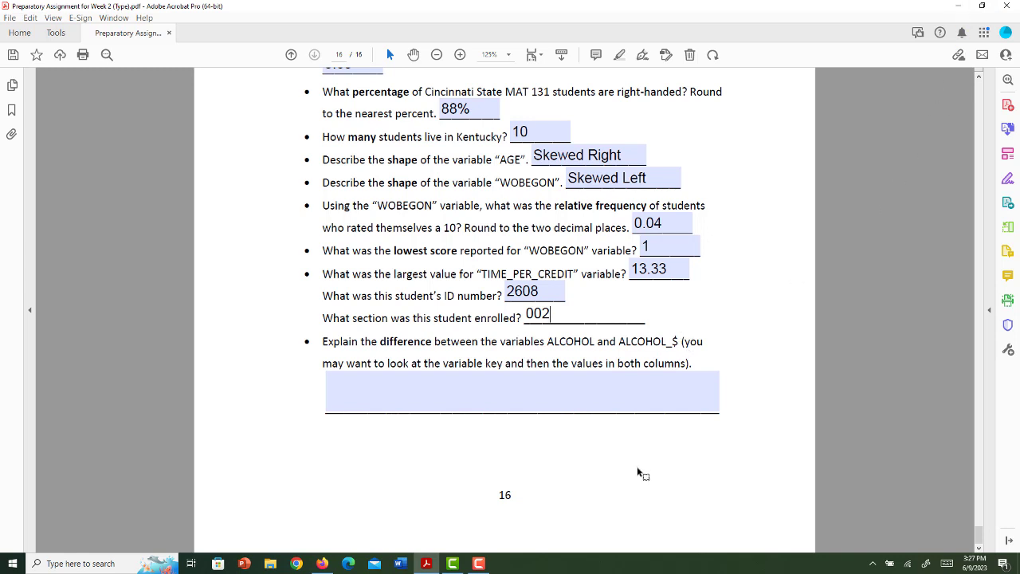
mouse_move(322, 563)
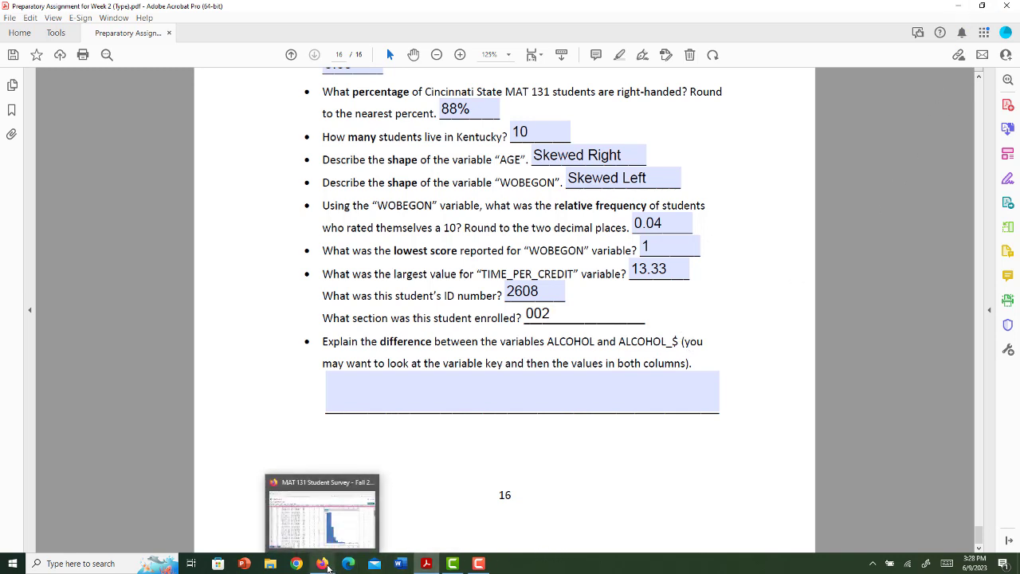
click(323, 564)
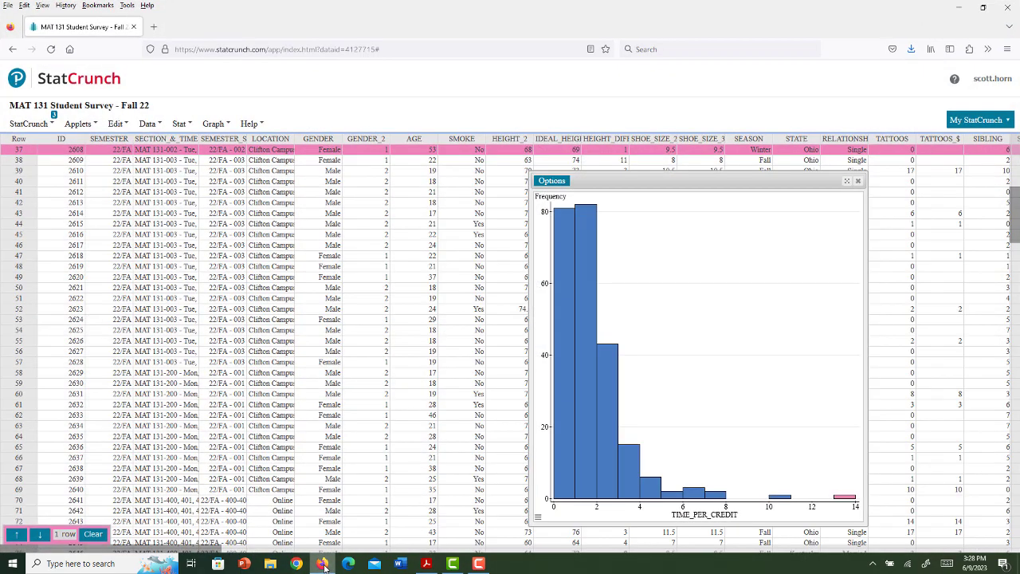
Step: Clear the row 37 selection, close the TIME_PER_CREDIT histogram, and scroll right to the ALCOHOL columns
click(94, 535)
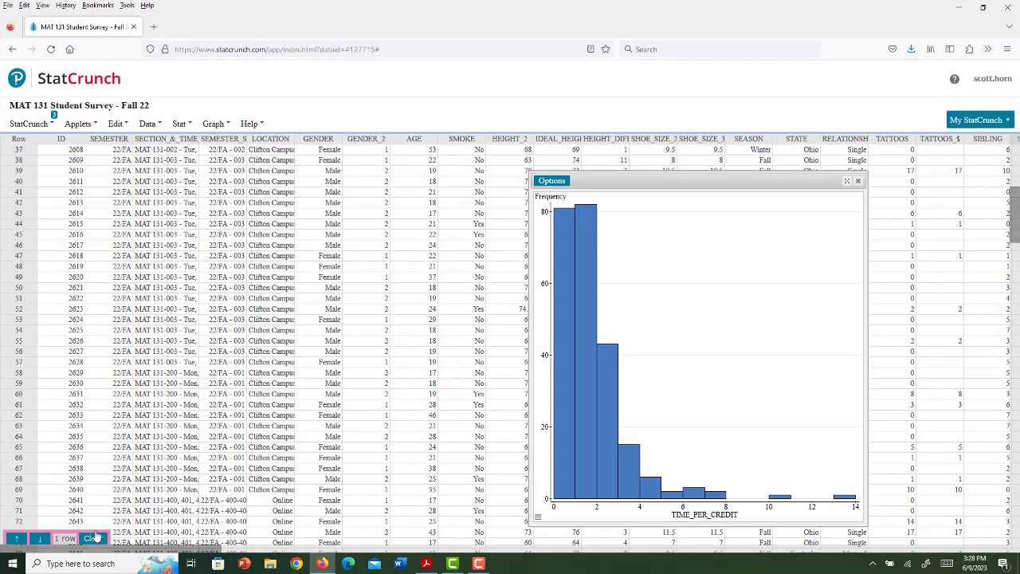
click(858, 183)
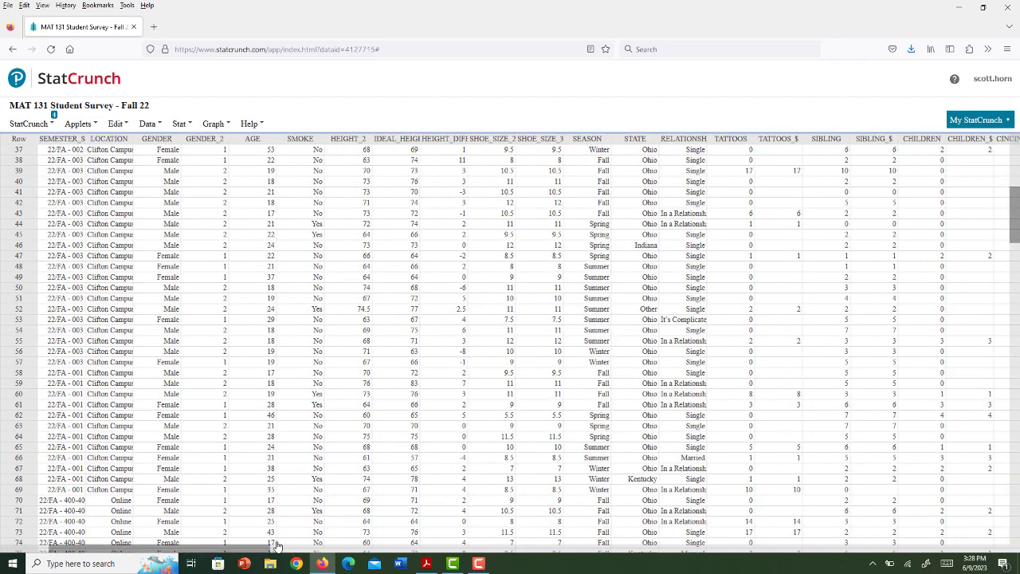
mouse_move(216, 548)
mouse_down()
mouse_move(432, 530)
mouse_move(782, 534)
mouse_up()
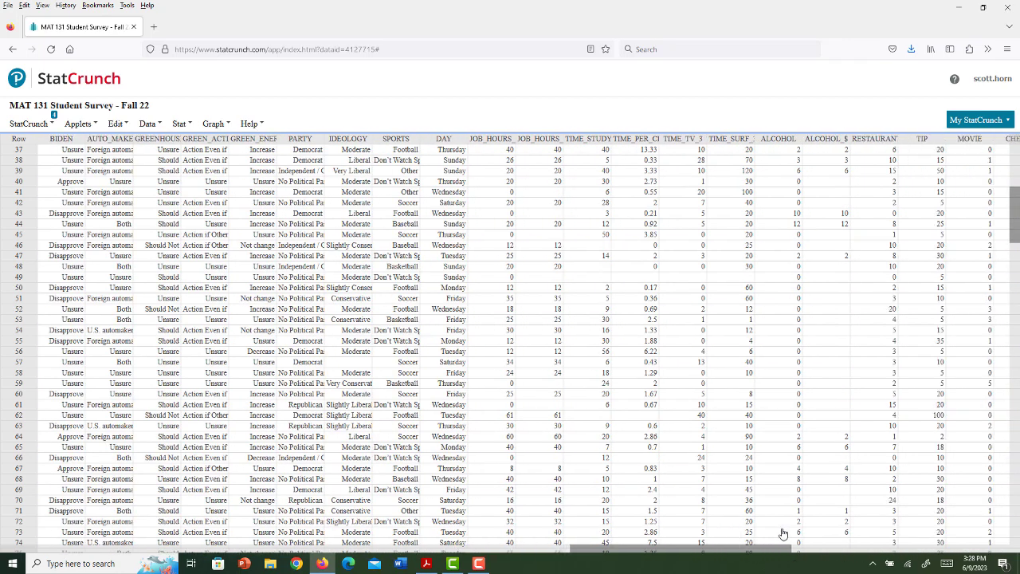
click(784, 150)
click(829, 152)
scroll(838, 319, up, 1)
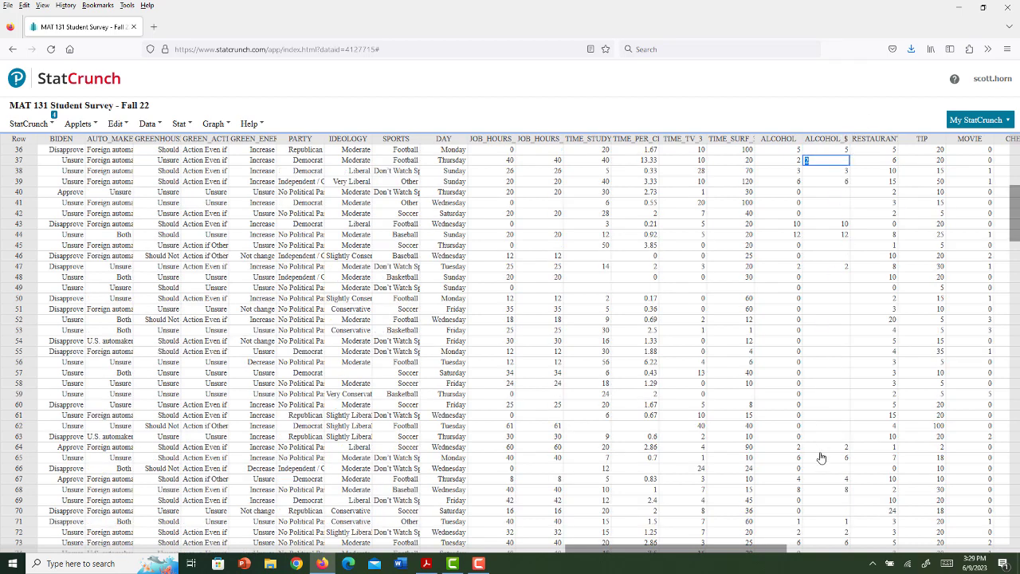